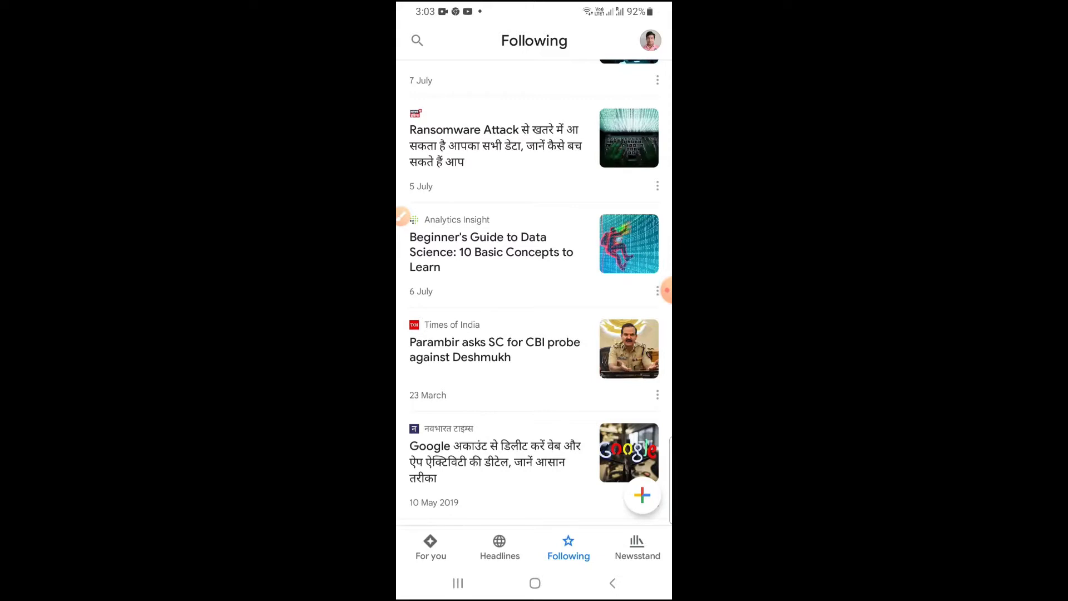
Search Google News for "technicalmitra" and open the Technical Mitra news source.
{"action": "left_click", "coordinate": [417, 41]}
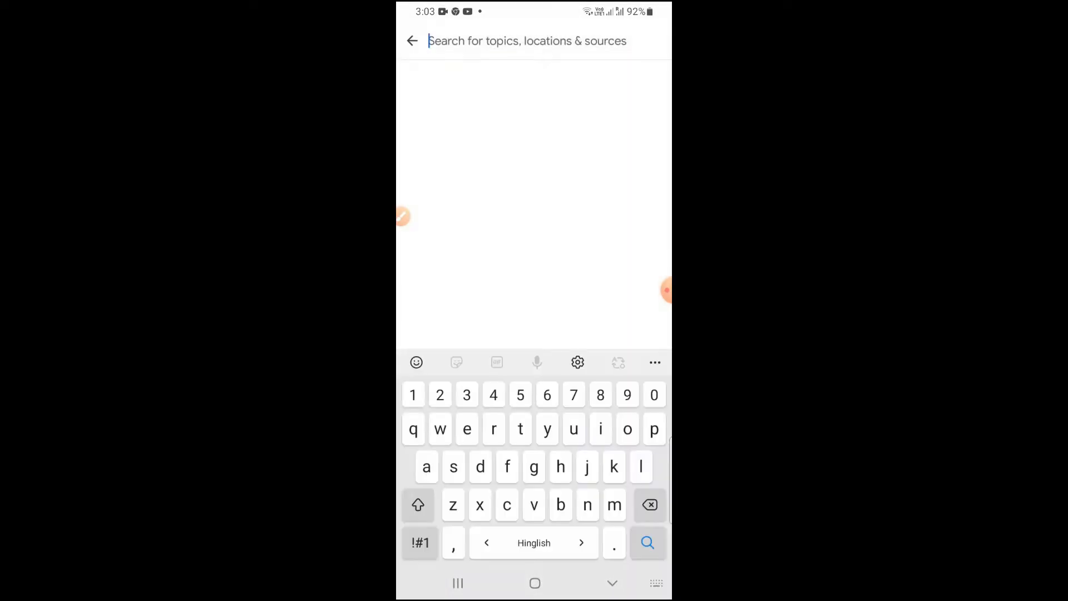
{"action": "type", "text": "te"}
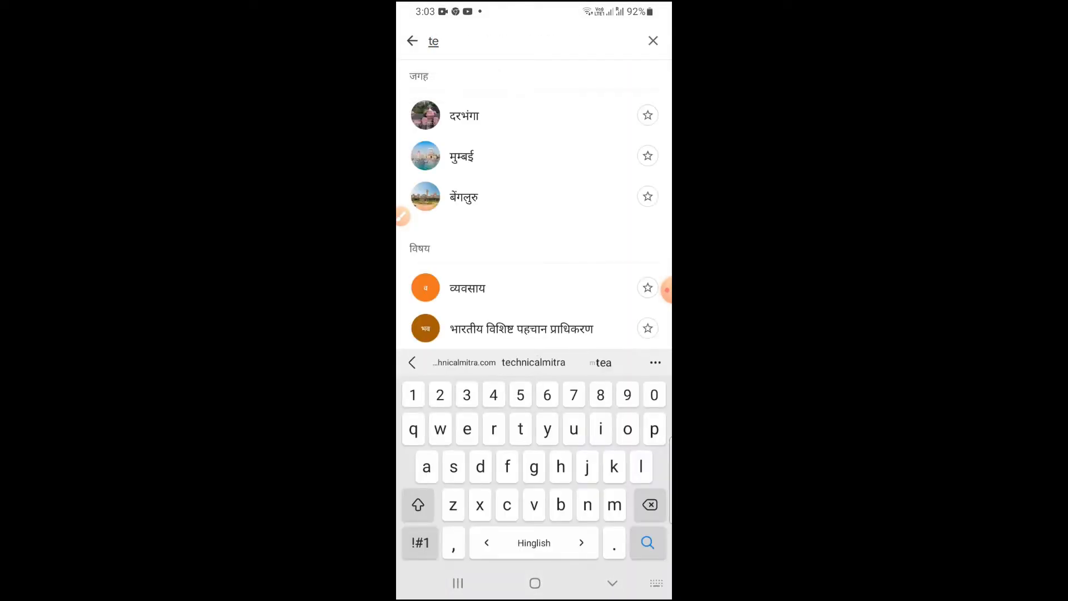
{"action": "type", "text": "c"}
{"action": "left_click", "coordinate": [534, 362]}
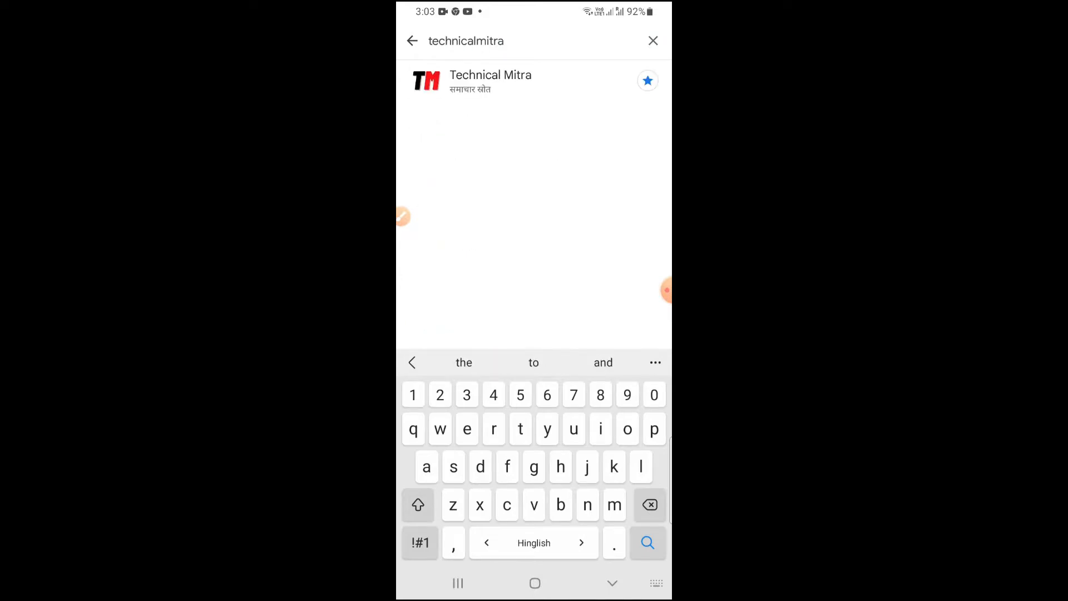
{"action": "left_click", "coordinate": [489, 81]}
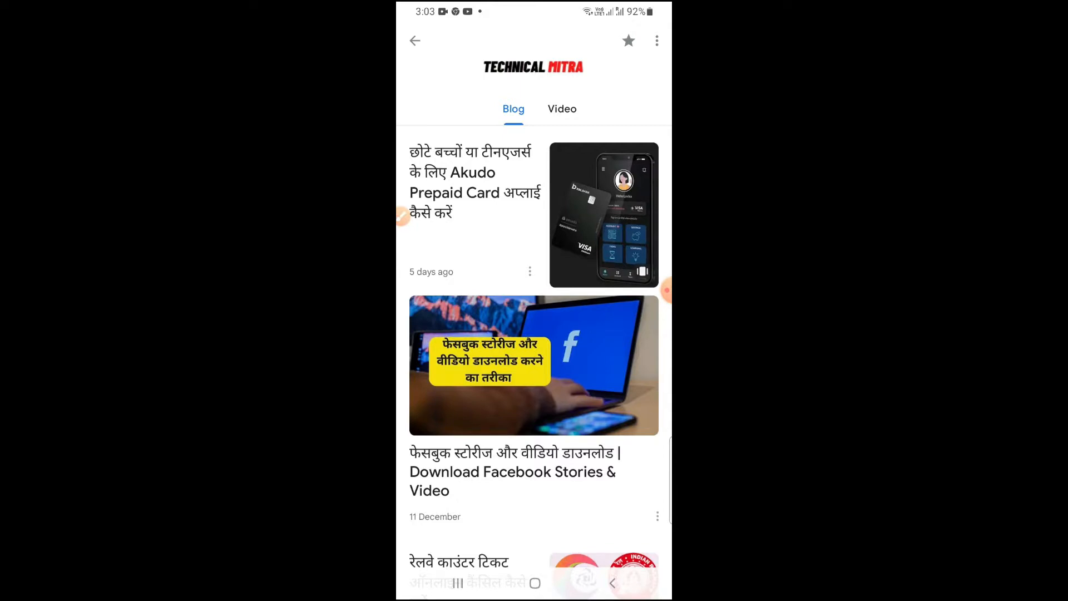
Look over the source's Blog feed, page through the Akudo Prepaid Card story's slides and return to the feed.
{"action": "scroll", "coordinate": [534, 362], "scroll_direction": "down", "scroll_amount": 5}
{"action": "scroll", "coordinate": [534, 361], "scroll_direction": "up", "scroll_amount": 5}
{"action": "left_click", "coordinate": [534, 214]}
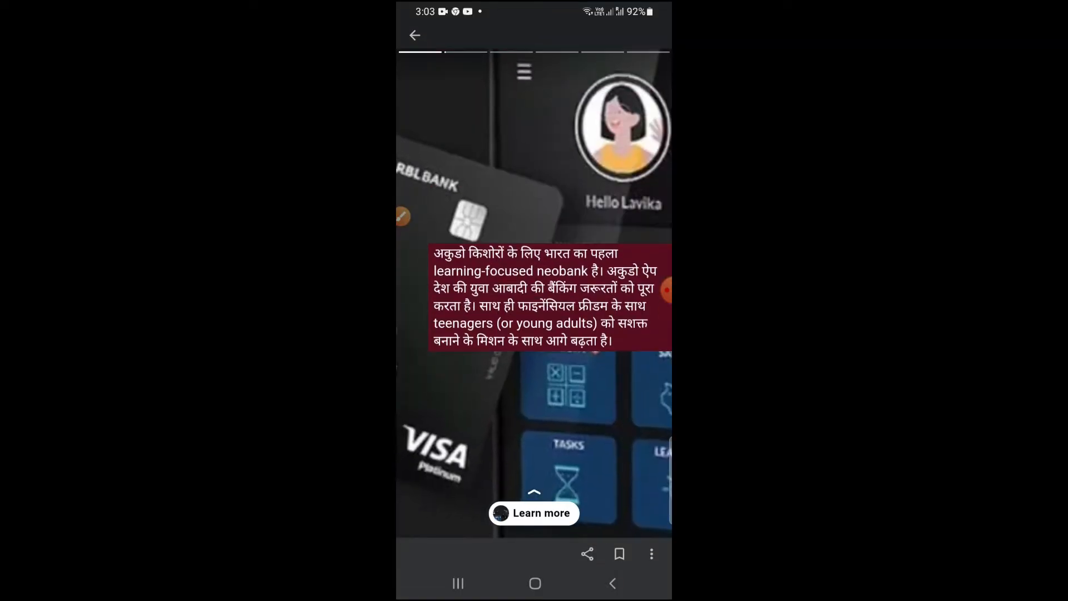
{"action": "left_click", "coordinate": [617, 311]}
{"action": "left_click", "coordinate": [617, 311]}
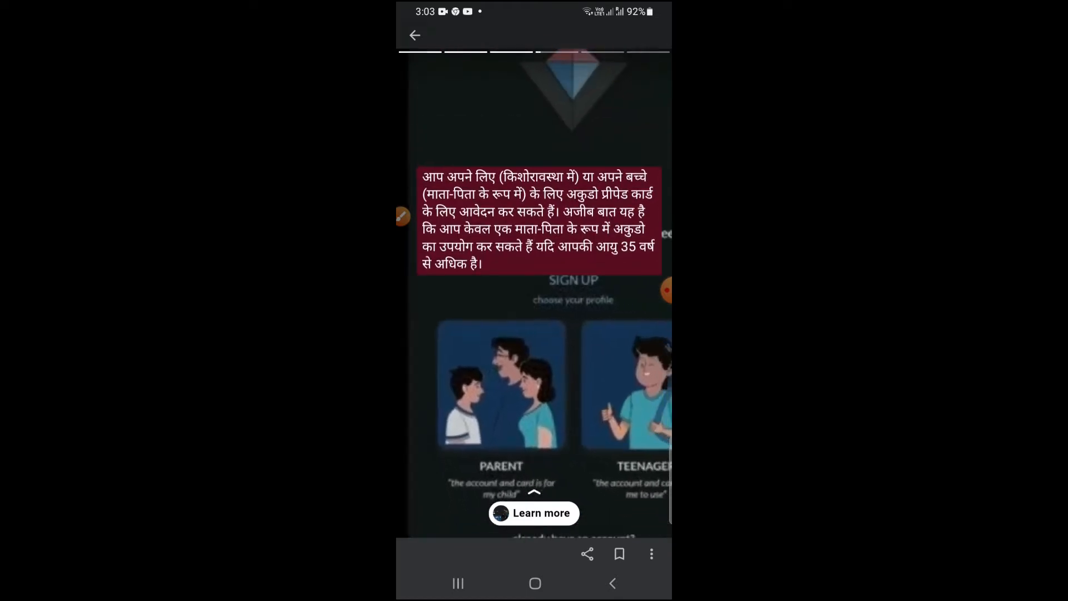
{"action": "left_click", "coordinate": [612, 582]}
Open the "Download Facebook Stories & Video" article, skim its contents and return to the start of the Blog feed.
{"action": "scroll", "coordinate": [534, 334], "scroll_direction": "down", "scroll_amount": 2}
{"action": "left_click", "coordinate": [522, 267]}
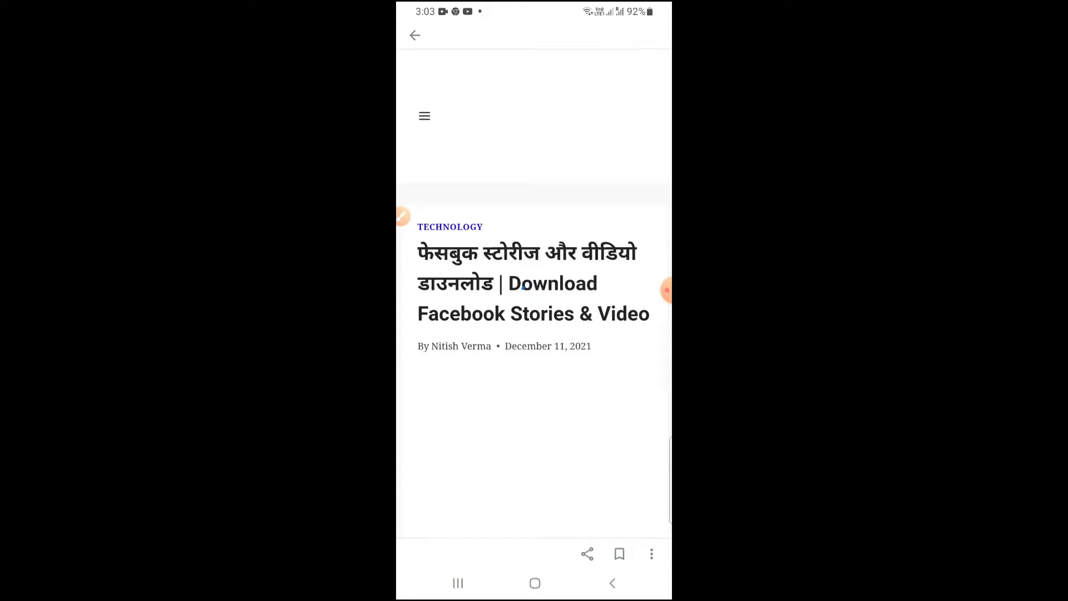
{"action": "scroll", "coordinate": [534, 334], "scroll_direction": "down", "scroll_amount": 10}
{"action": "scroll", "coordinate": [534, 334], "scroll_direction": "down", "scroll_amount": 20}
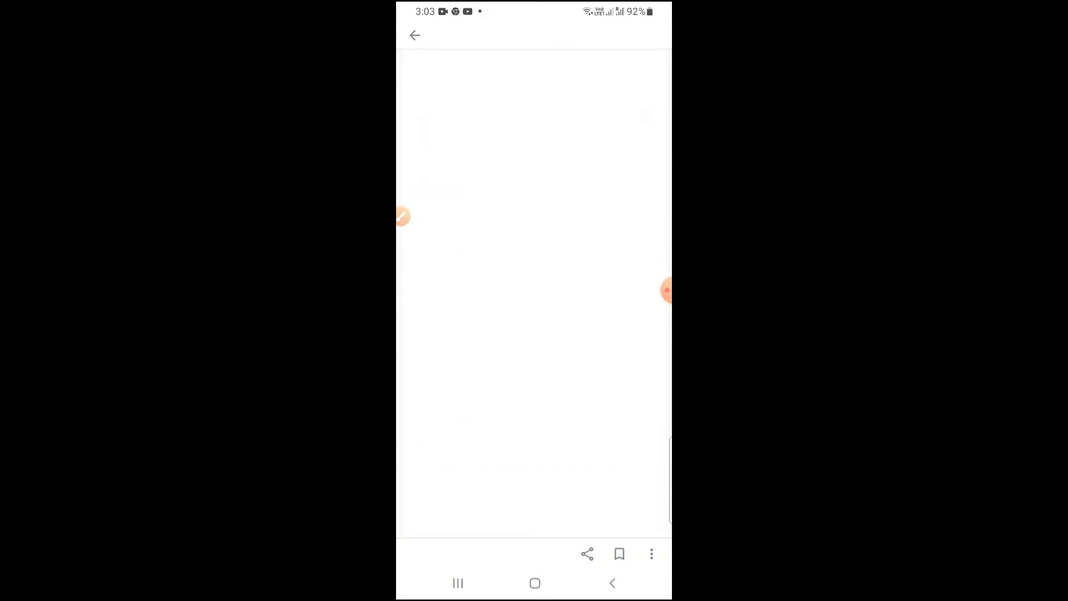
{"action": "scroll", "coordinate": [534, 333], "scroll_direction": "up", "scroll_amount": 20}
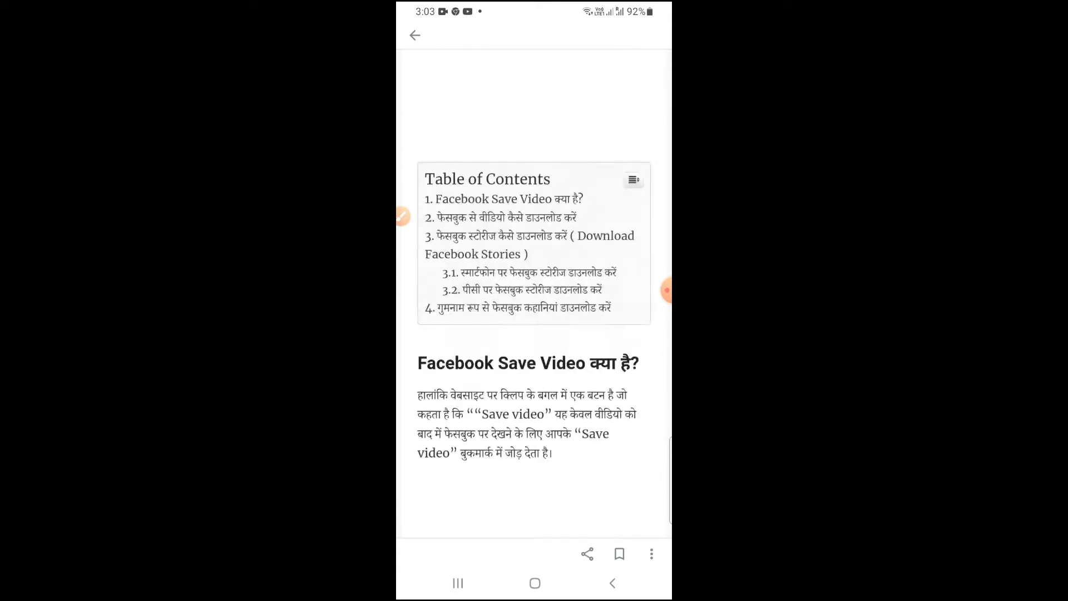
{"action": "left_click", "coordinate": [613, 583]}
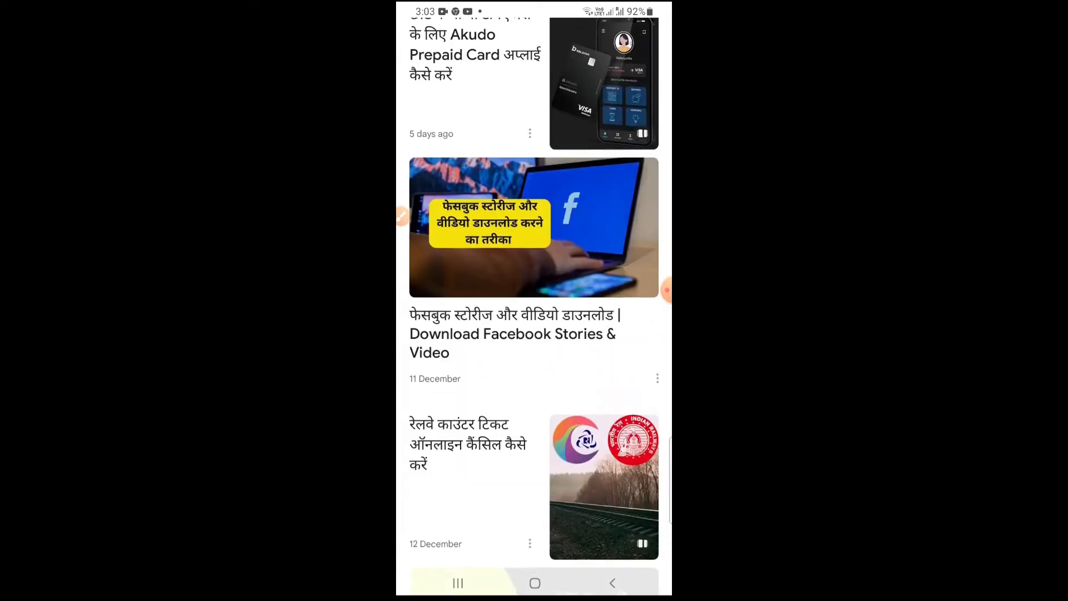
{"action": "scroll", "coordinate": [534, 333], "scroll_direction": "up", "scroll_amount": 3}
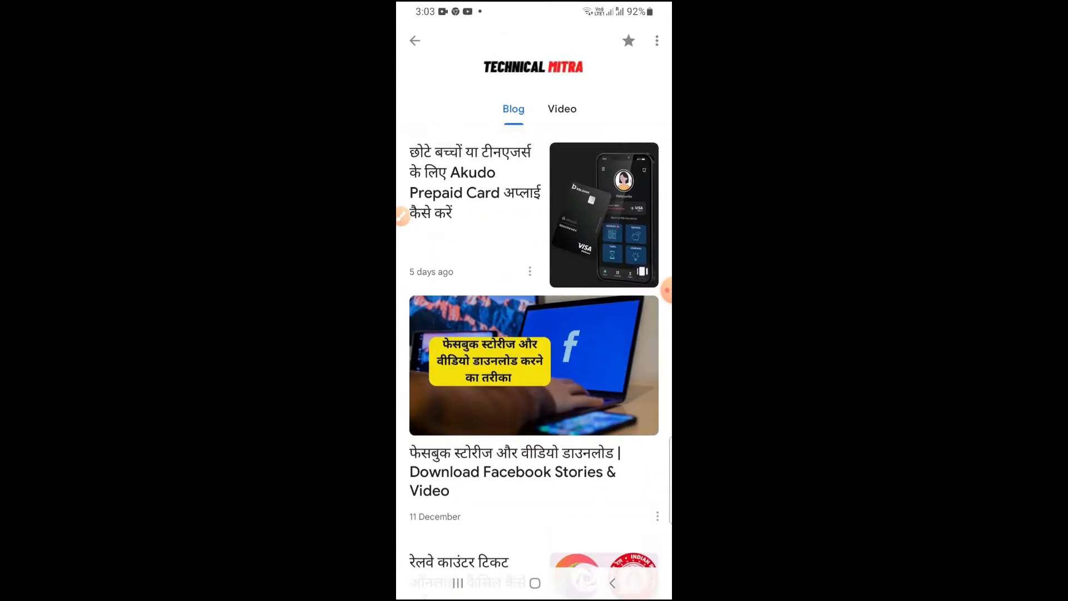
Examine the videos published in Technical Mitra's Video section.
{"action": "left_click", "coordinate": [561, 108]}
{"action": "scroll", "coordinate": [534, 334], "scroll_direction": "down", "scroll_amount": 7}
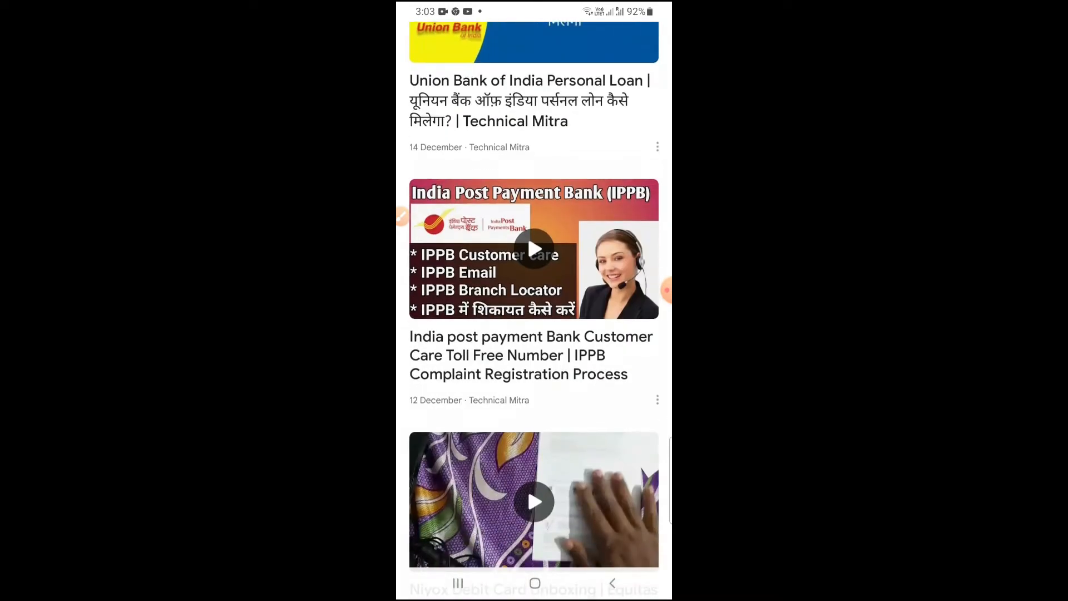
{"action": "scroll", "coordinate": [534, 334], "scroll_direction": "down", "scroll_amount": 15}
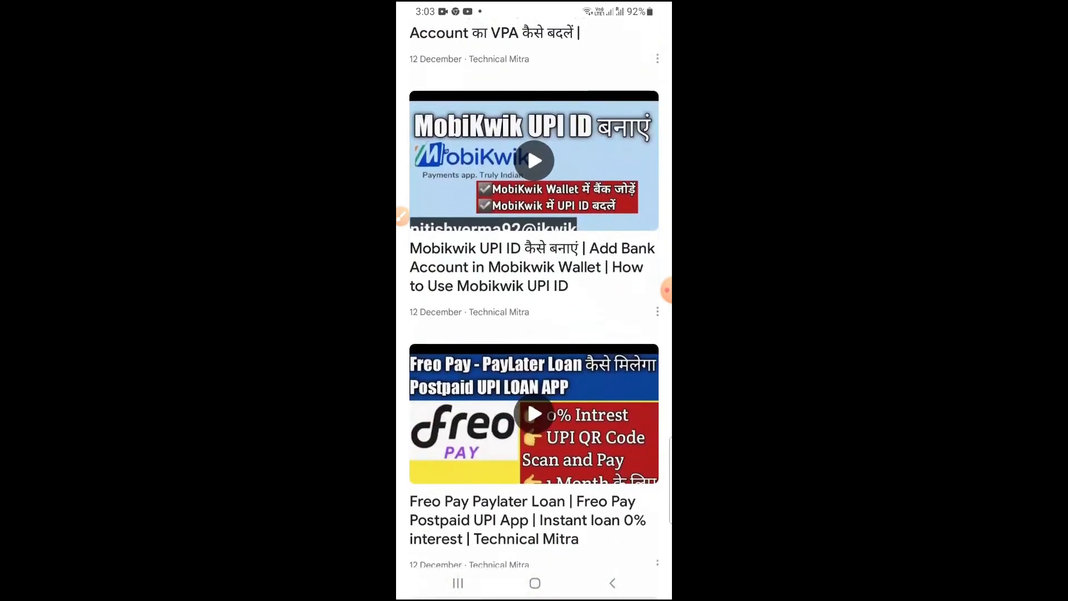
{"action": "scroll", "coordinate": [534, 334], "scroll_direction": "down", "scroll_amount": 15}
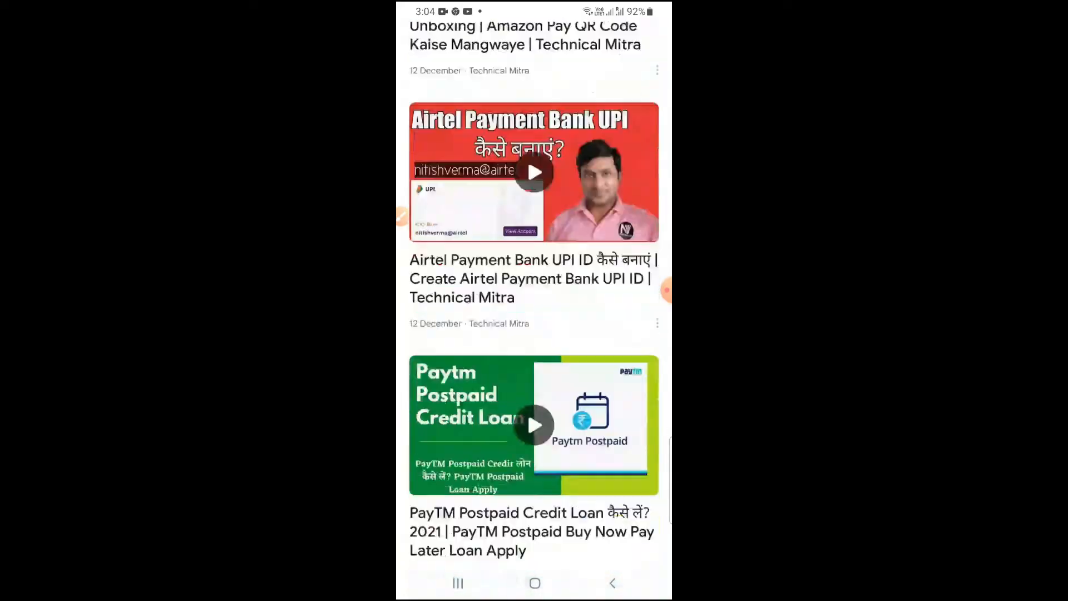
{"action": "scroll", "coordinate": [534, 334], "scroll_direction": "down", "scroll_amount": 10}
{"action": "scroll", "coordinate": [534, 333], "scroll_direction": "up", "scroll_amount": 15}
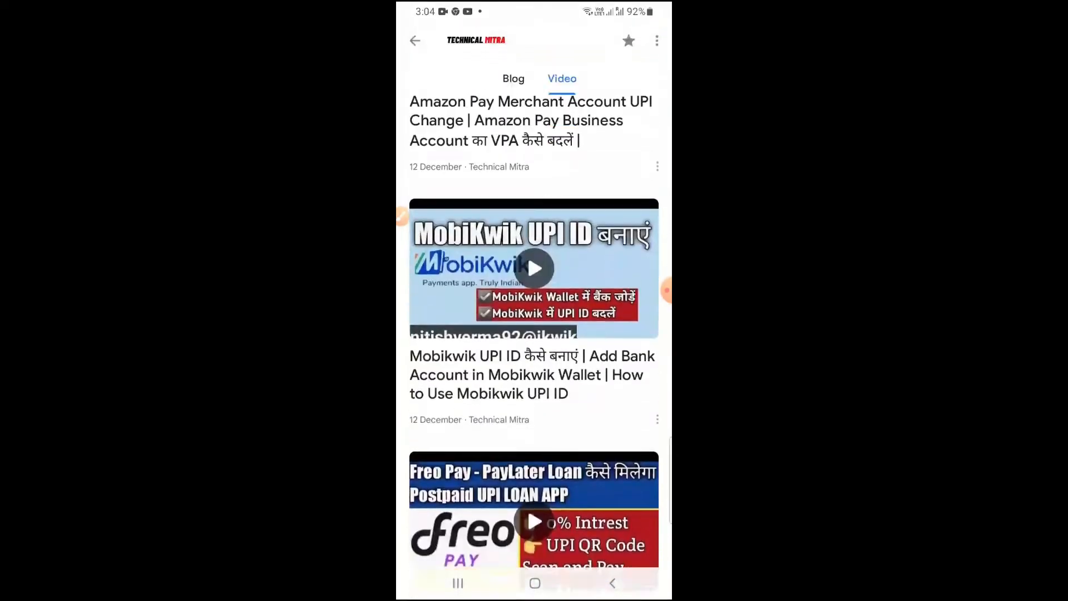
{"action": "scroll", "coordinate": [534, 333], "scroll_direction": "up", "scroll_amount": 10}
{"action": "scroll", "coordinate": [534, 334], "scroll_direction": "down", "scroll_amount": 5}
{"action": "scroll", "coordinate": [533, 333], "scroll_direction": "down", "scroll_amount": 15}
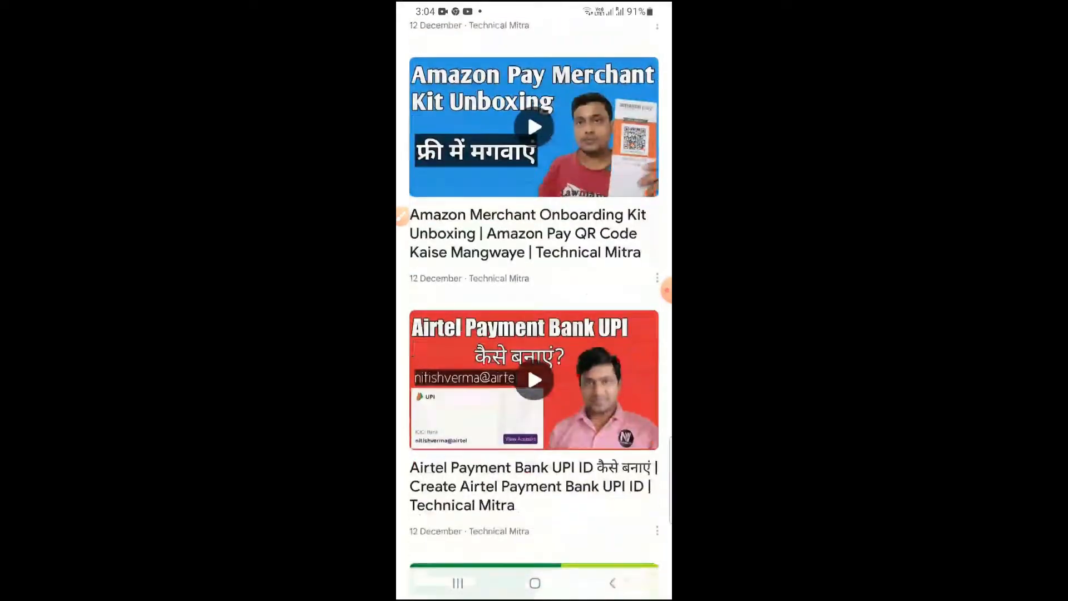
{"action": "scroll", "coordinate": [534, 333], "scroll_direction": "up", "scroll_amount": 5}
{"action": "scroll", "coordinate": [534, 333], "scroll_direction": "up", "scroll_amount": 15}
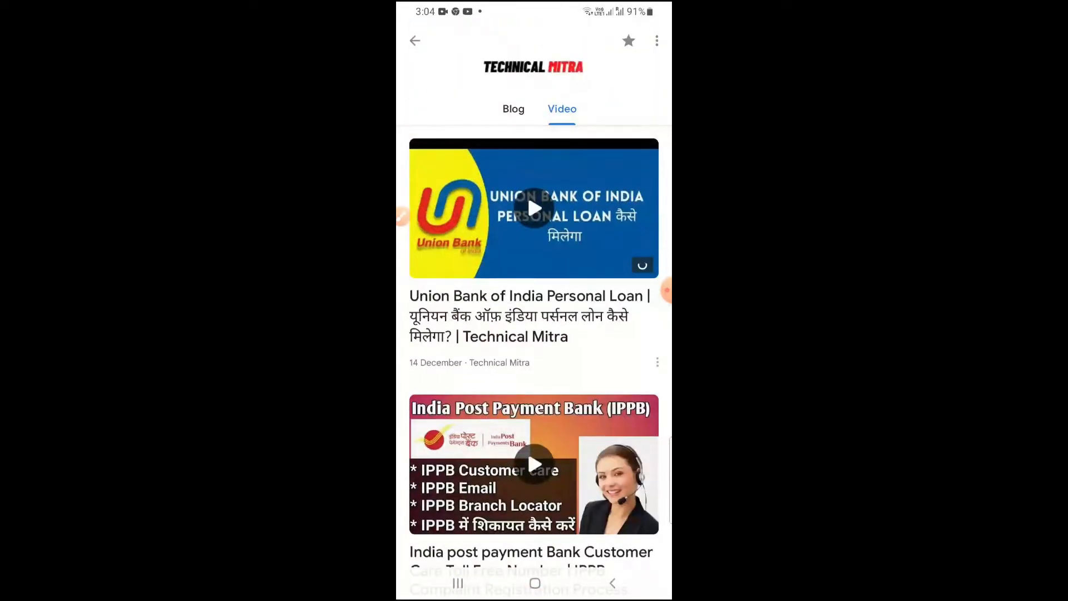
Reopen the Technical Mitra source from the search results and examine its Blog articles, with a brief look at the Video section.
{"action": "left_click", "coordinate": [612, 583]}
{"action": "left_click", "coordinate": [489, 81]}
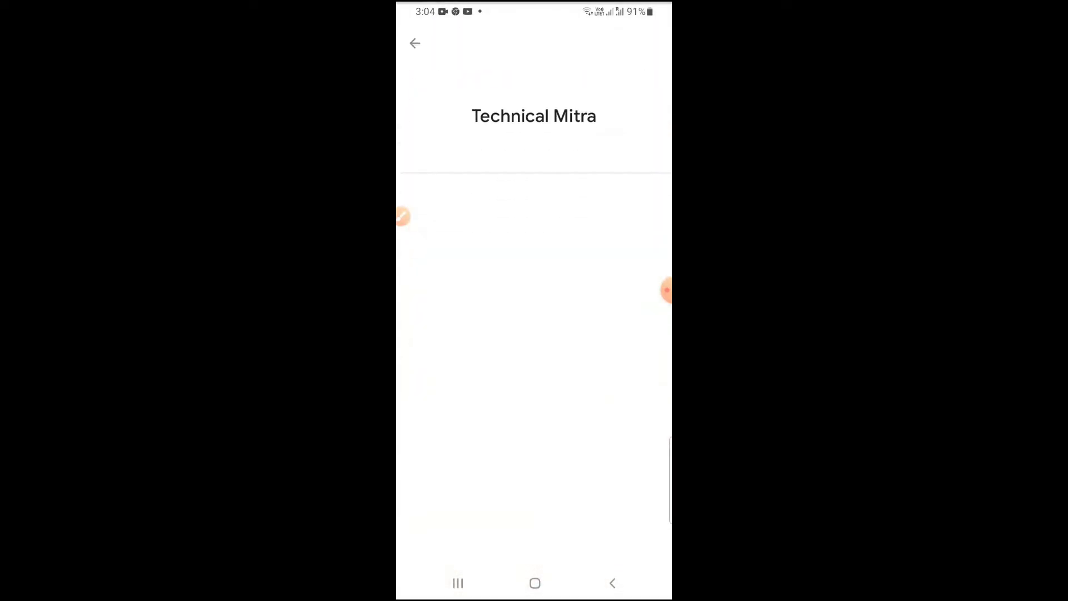
{"action": "scroll", "coordinate": [534, 334], "scroll_direction": "down", "scroll_amount": 20}
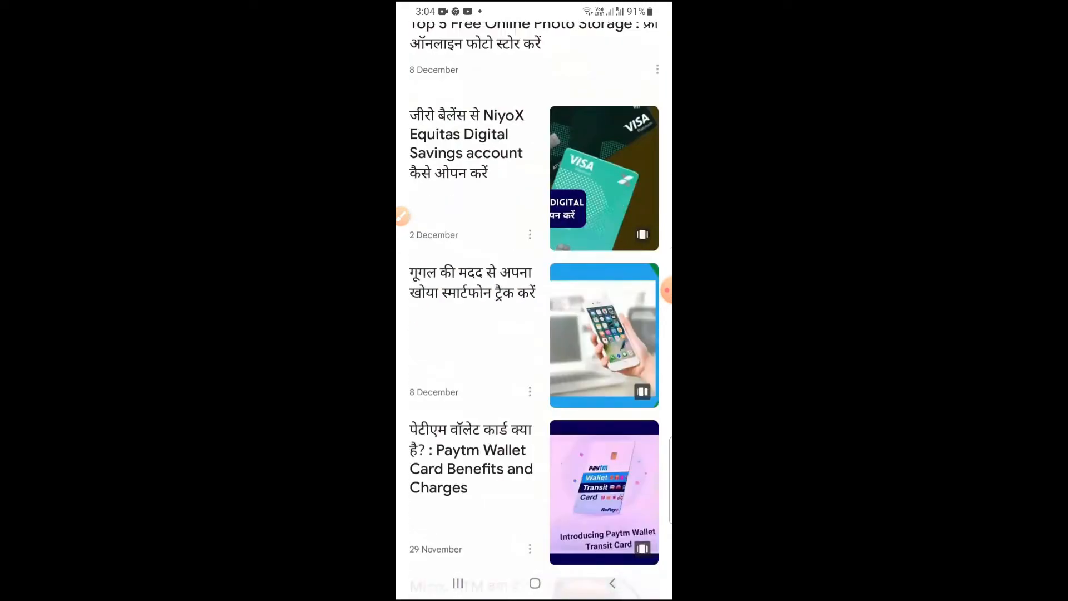
{"action": "scroll", "coordinate": [534, 334], "scroll_direction": "down", "scroll_amount": 10}
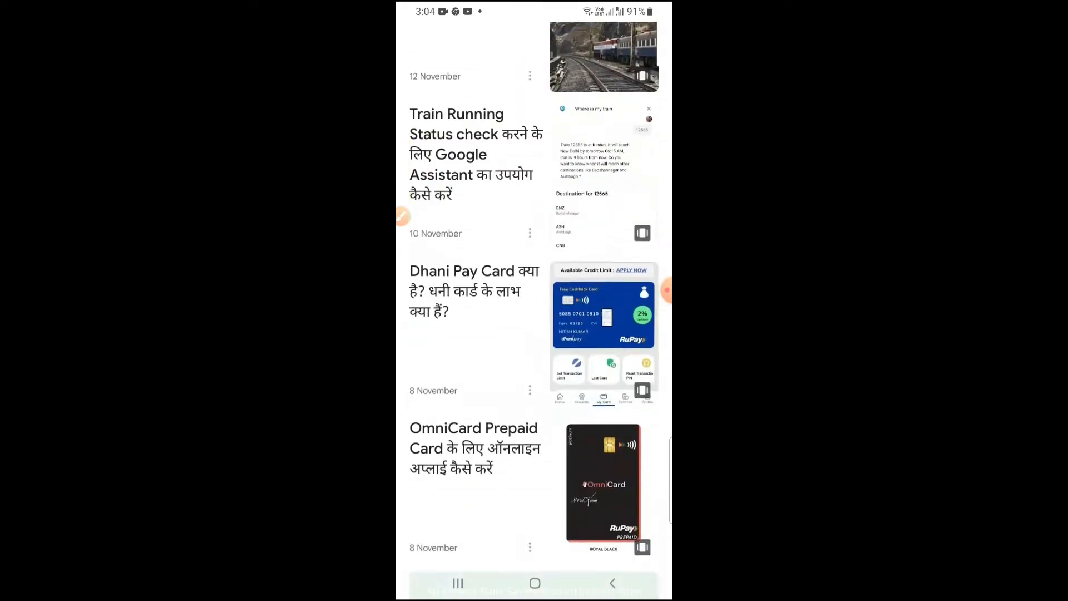
{"action": "scroll", "coordinate": [534, 334], "scroll_direction": "up", "scroll_amount": 5}
{"action": "scroll", "coordinate": [534, 334], "scroll_direction": "down", "scroll_amount": 3}
{"action": "scroll", "coordinate": [534, 334], "scroll_direction": "down", "scroll_amount": 8}
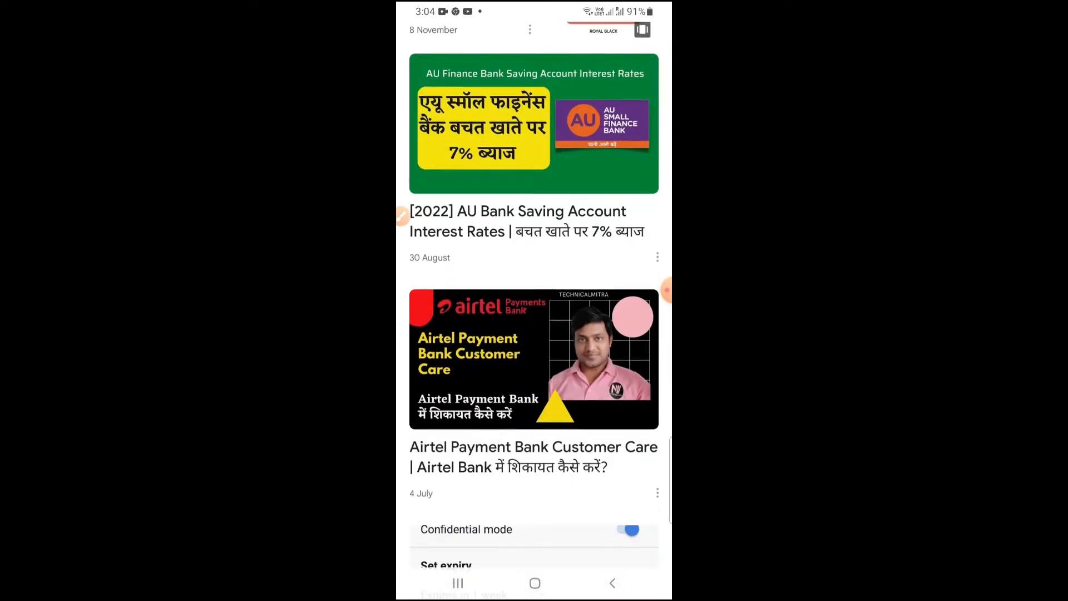
{"action": "scroll", "coordinate": [534, 334], "scroll_direction": "down", "scroll_amount": 10}
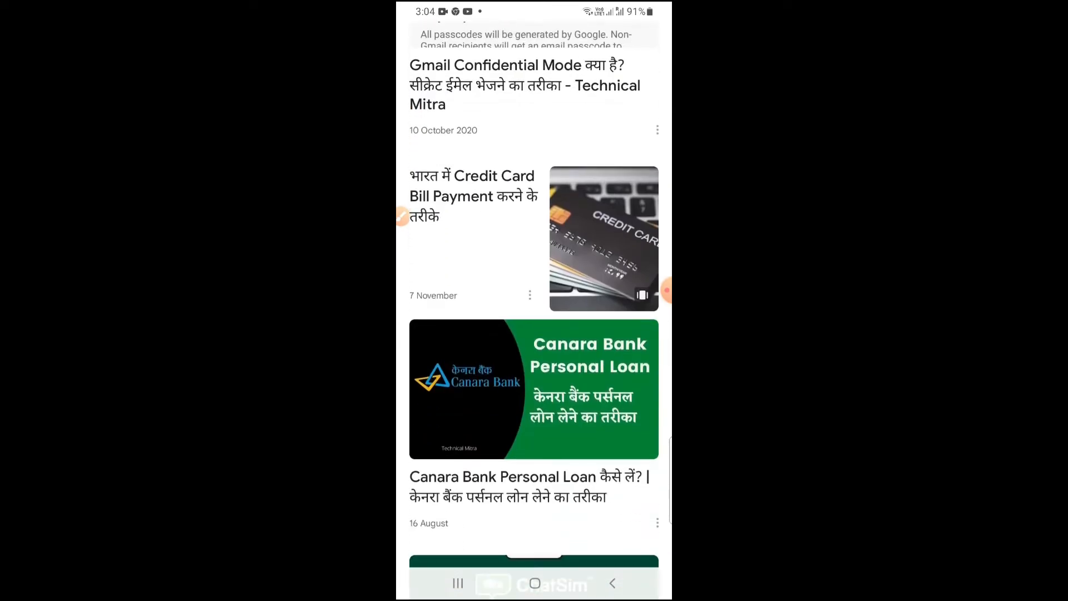
{"action": "scroll", "coordinate": [533, 334], "scroll_direction": "down", "scroll_amount": 10}
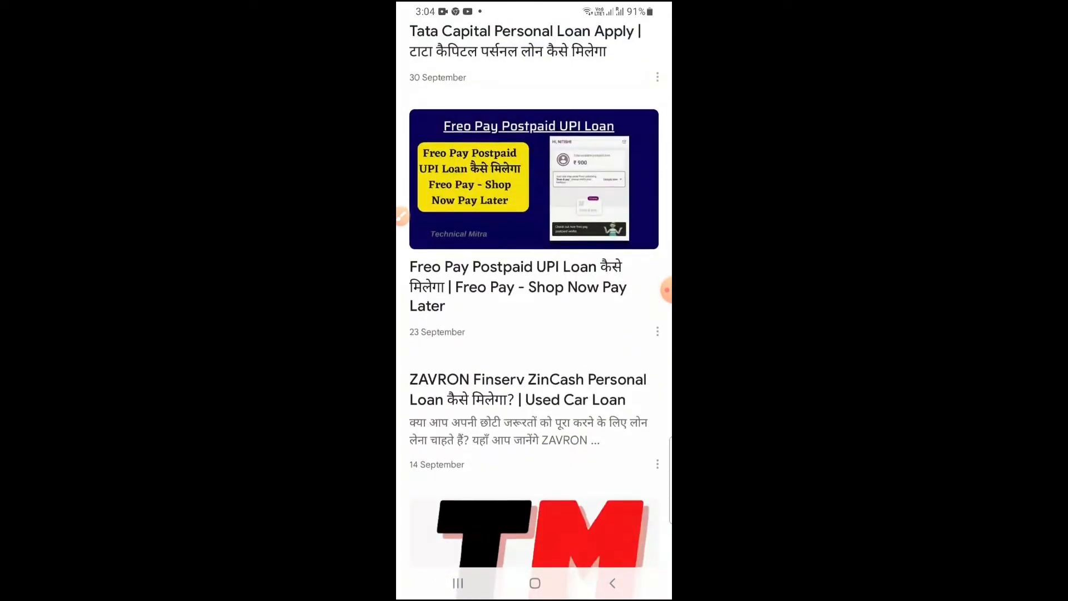
{"action": "scroll", "coordinate": [534, 334], "scroll_direction": "up", "scroll_amount": 8}
{"action": "scroll", "coordinate": [533, 334], "scroll_direction": "up", "scroll_amount": 15}
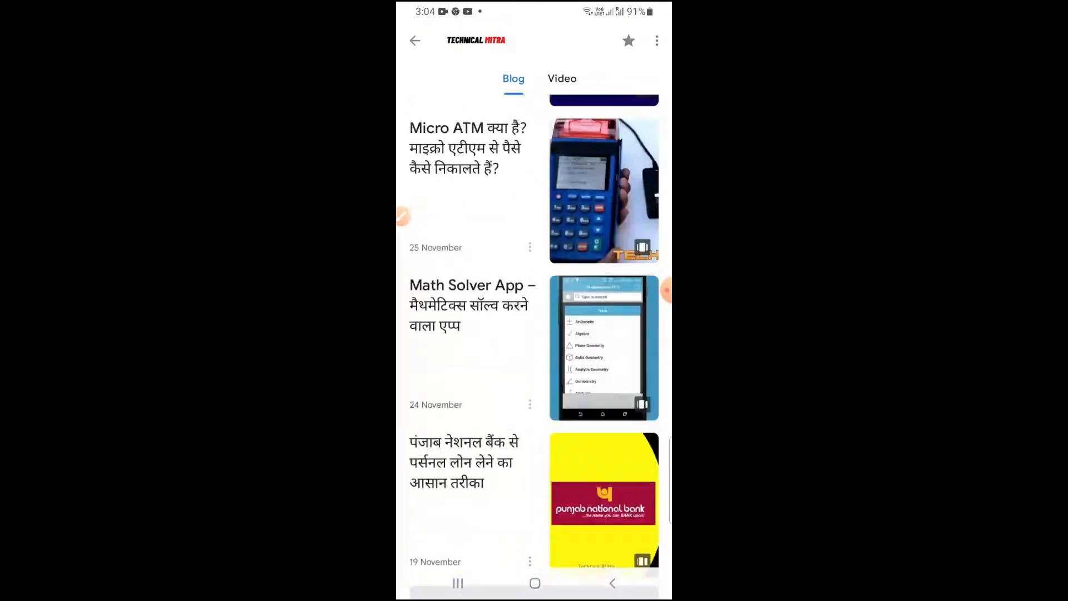
{"action": "left_click", "coordinate": [561, 109]}
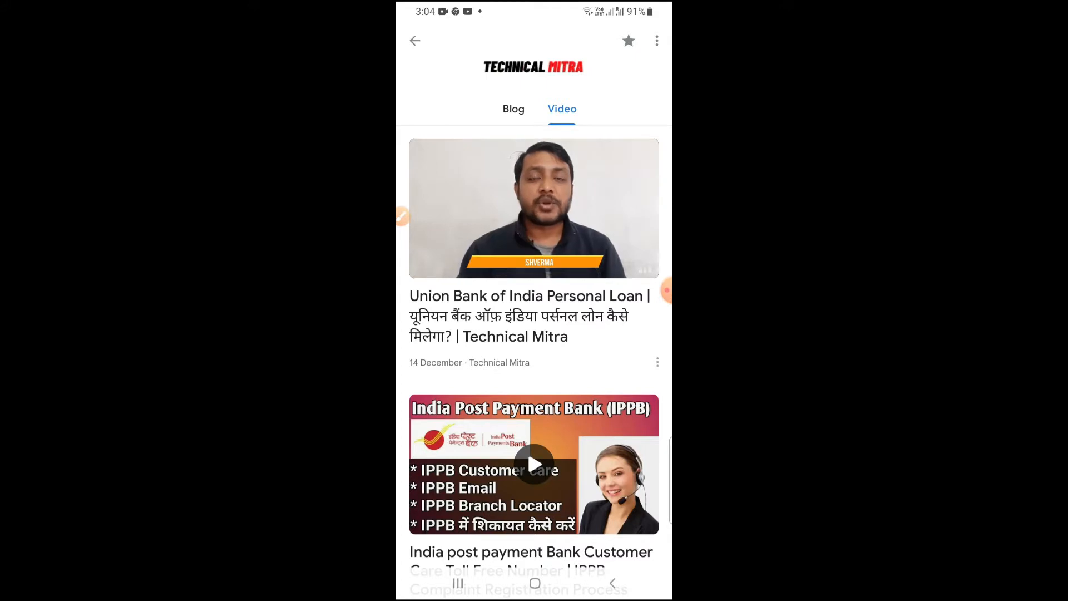
{"action": "left_click", "coordinate": [513, 109]}
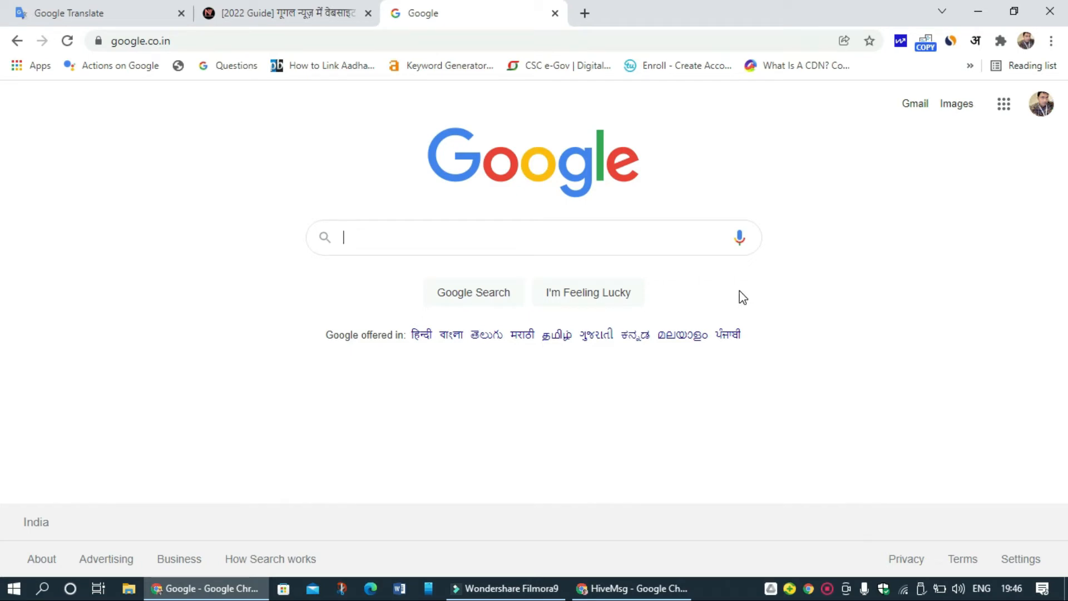
In Chrome, read the opening part and table of contents of the open "Add Website To Google News" guide.
{"action": "left_click", "coordinate": [281, 15]}
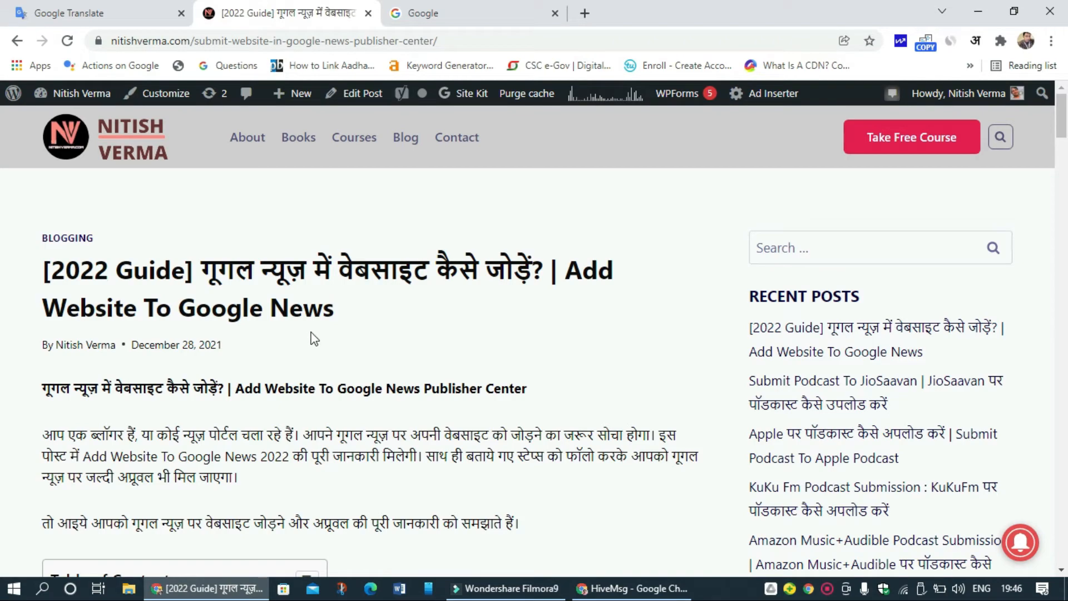
{"action": "scroll", "coordinate": [426, 331], "scroll_direction": "down", "scroll_amount": 4}
{"action": "scroll", "coordinate": [425, 331], "scroll_direction": "up", "scroll_amount": 4}
{"action": "scroll", "coordinate": [426, 332], "scroll_direction": "down", "scroll_amount": 5}
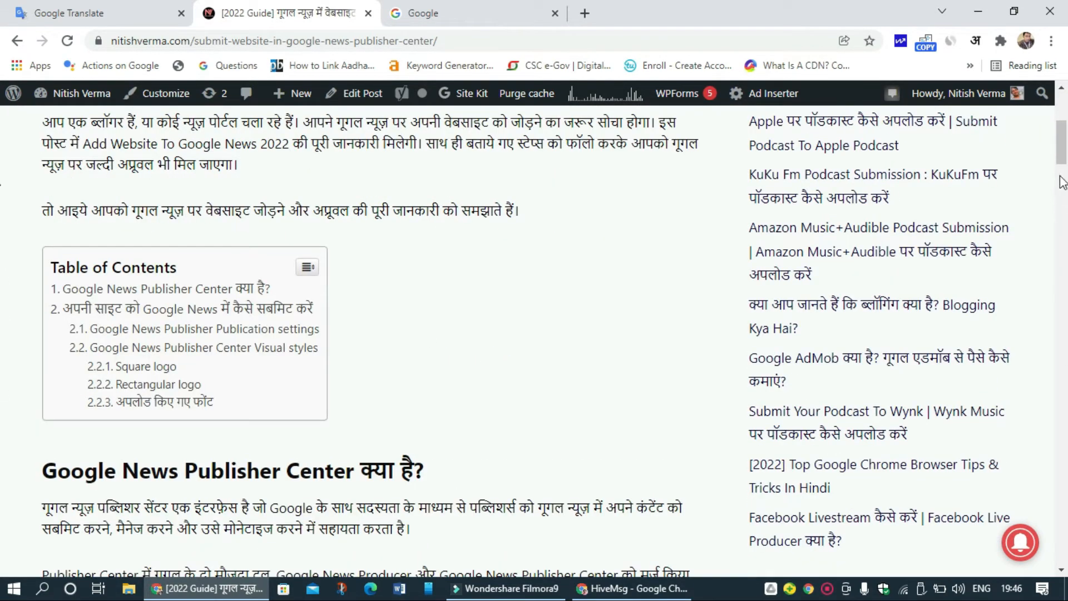
{"action": "scroll", "coordinate": [1059, 187], "scroll_direction": "down", "scroll_amount": 10}
{"action": "left_click_drag", "start_coordinate": [1064, 217], "coordinate": [1059, 174]}
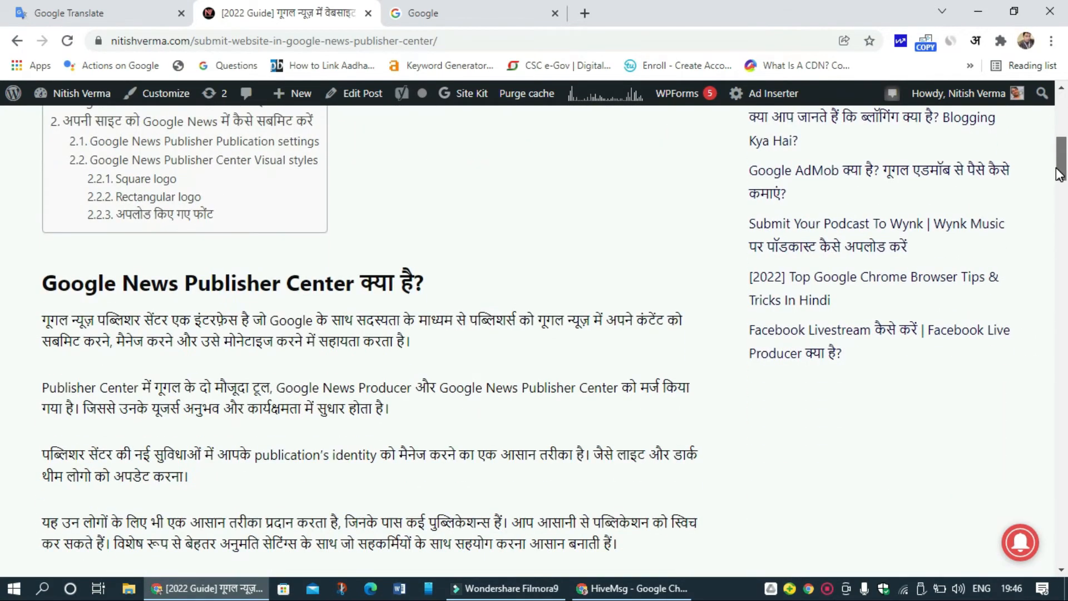
Search Google for "google news publishers" and open the Publisher Center site from the results.
{"action": "left_click", "coordinate": [456, 8]}
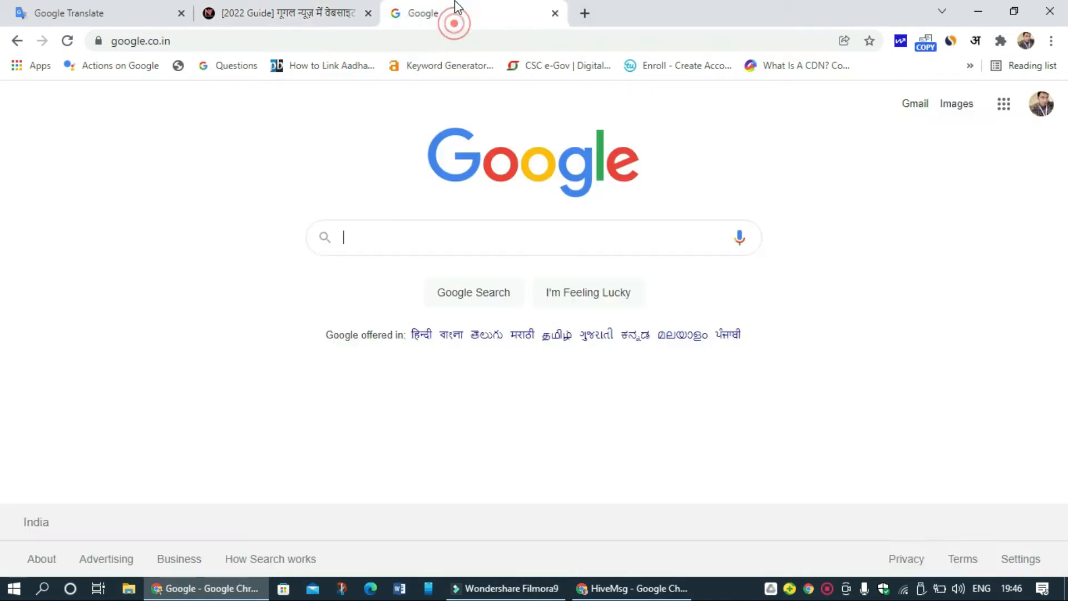
{"action": "left_click", "coordinate": [423, 239]}
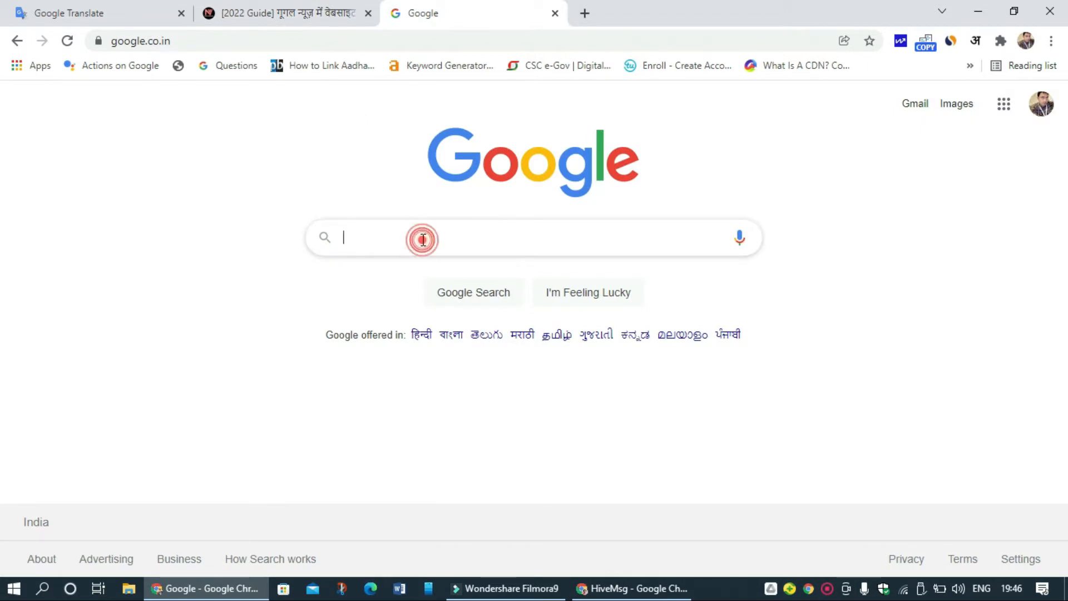
{"action": "type", "text": "goog"}
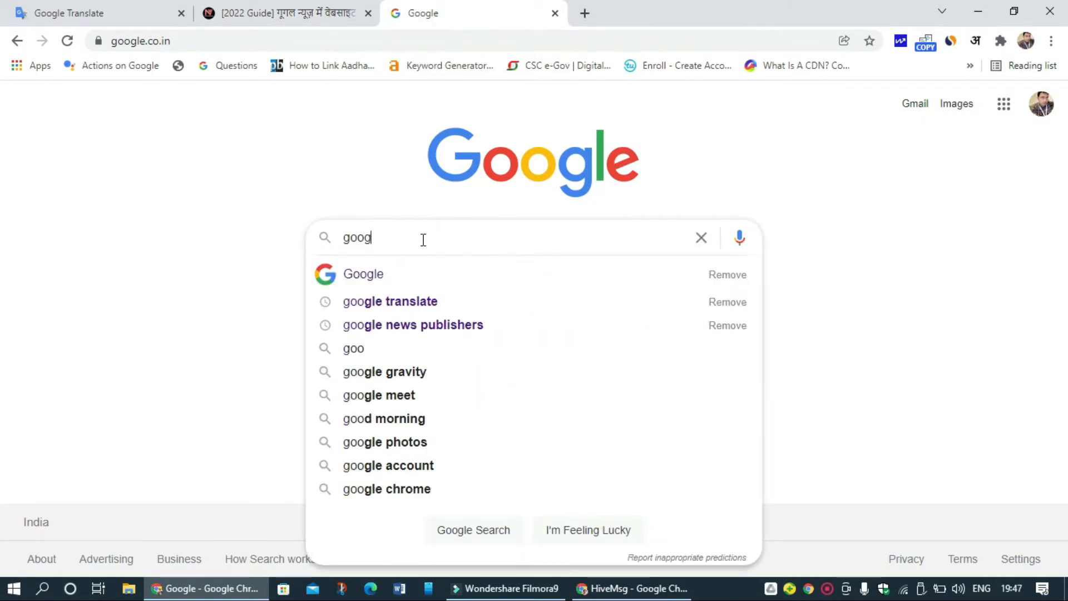
{"action": "type", "text": "le n"}
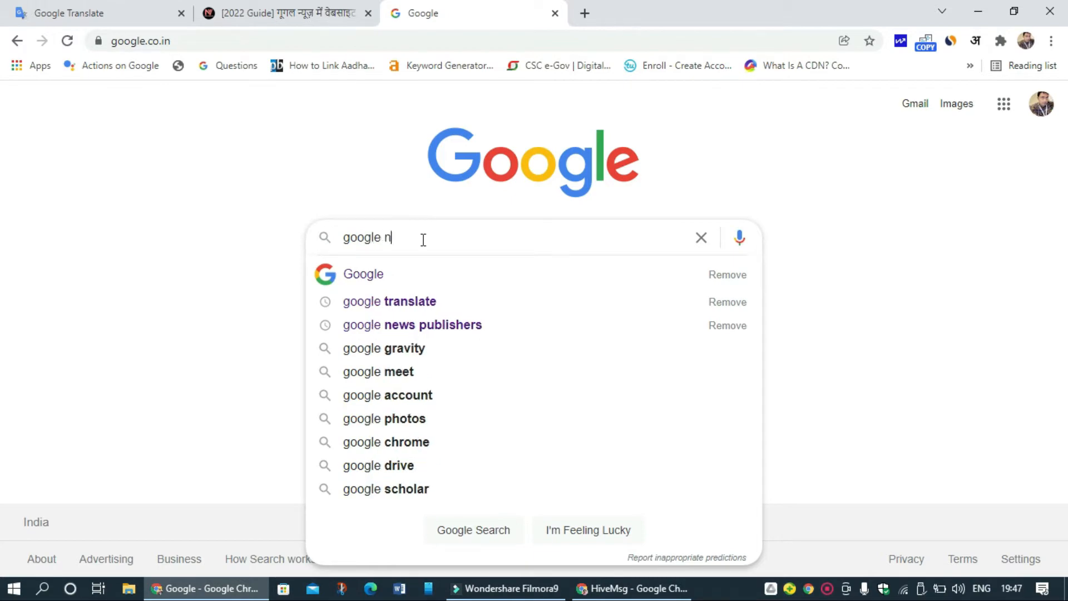
{"action": "type", "text": "ews publishers"}
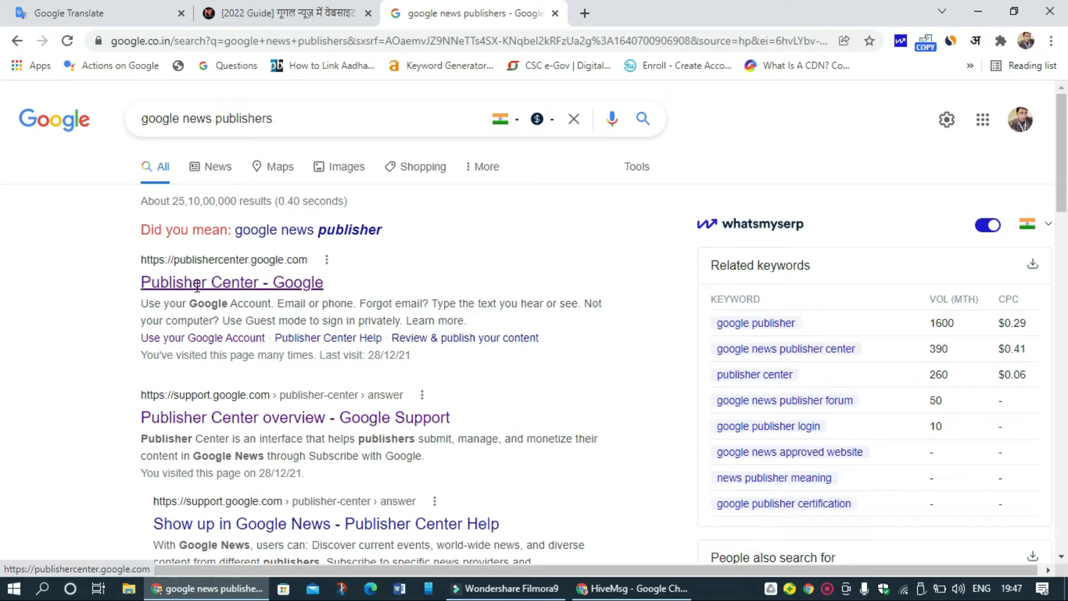
{"action": "left_click", "coordinate": [197, 286]}
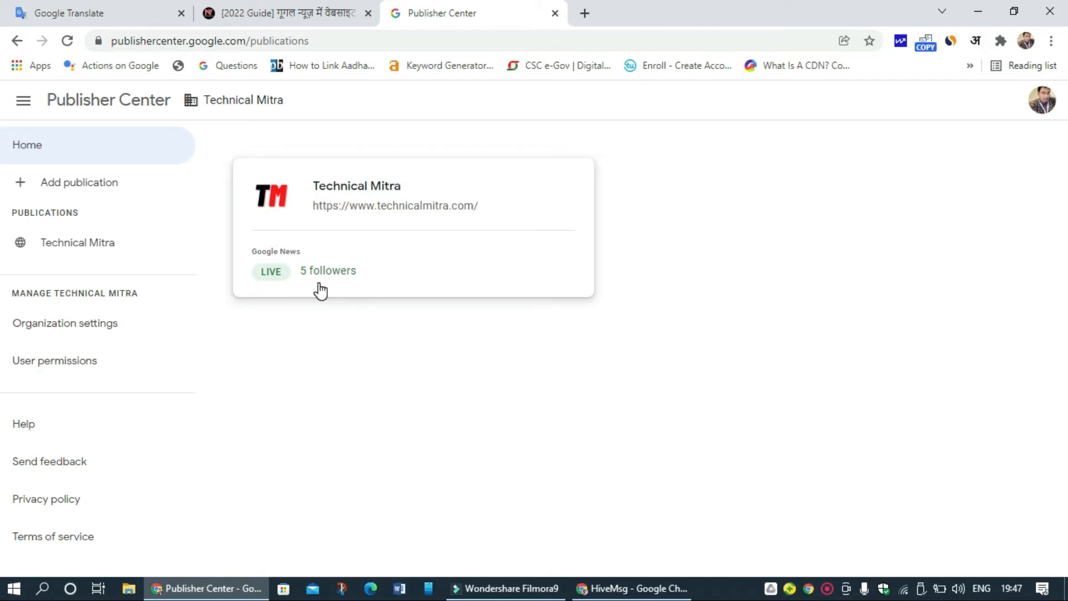
Open the Technical Mitra publication and examine its overview, including the Google News card and More options.
{"action": "left_click", "coordinate": [371, 211]}
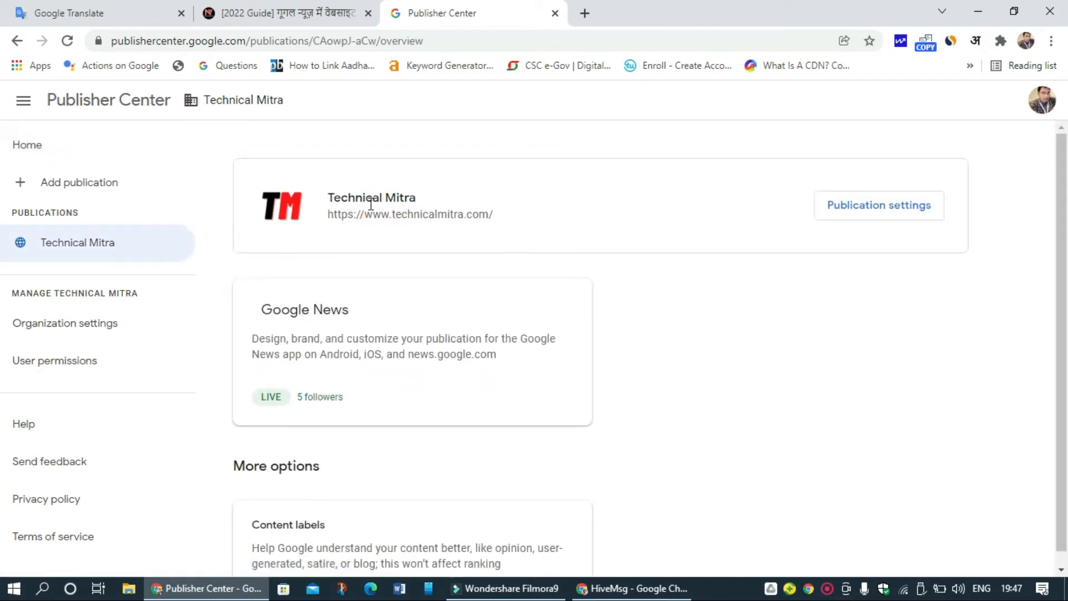
{"action": "scroll", "coordinate": [453, 312], "scroll_direction": "down", "scroll_amount": 1}
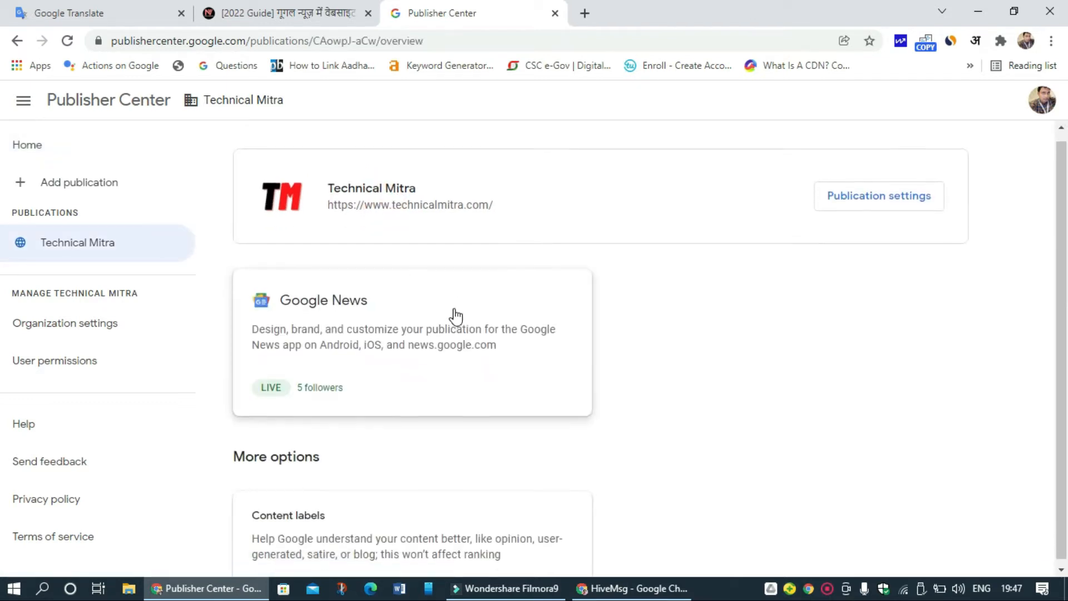
{"action": "scroll", "coordinate": [336, 339], "scroll_direction": "up", "scroll_amount": 1}
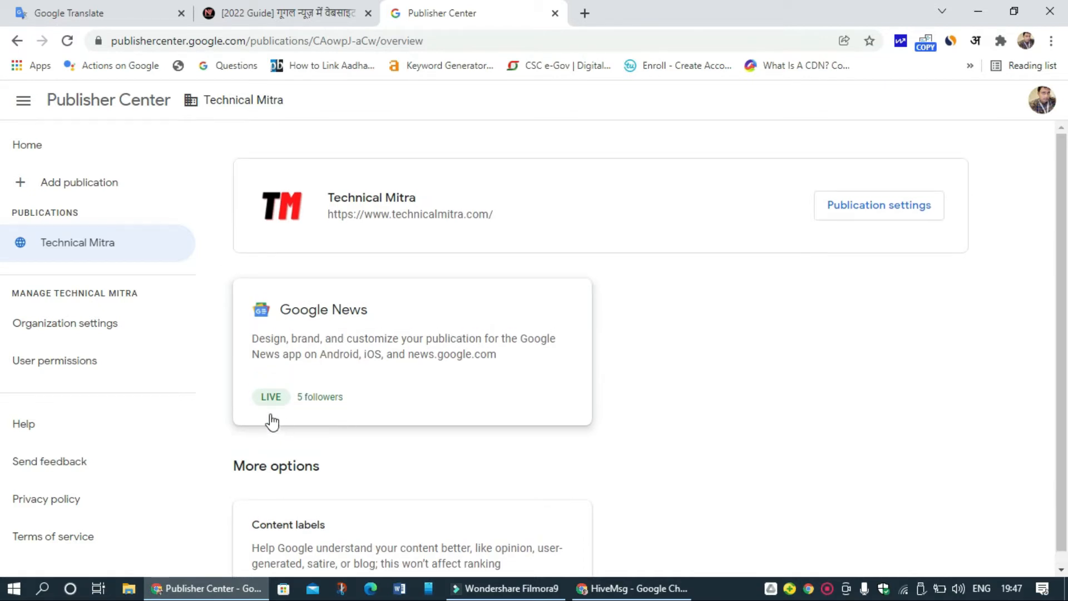
{"action": "scroll", "coordinate": [352, 410], "scroll_direction": "down", "scroll_amount": 1}
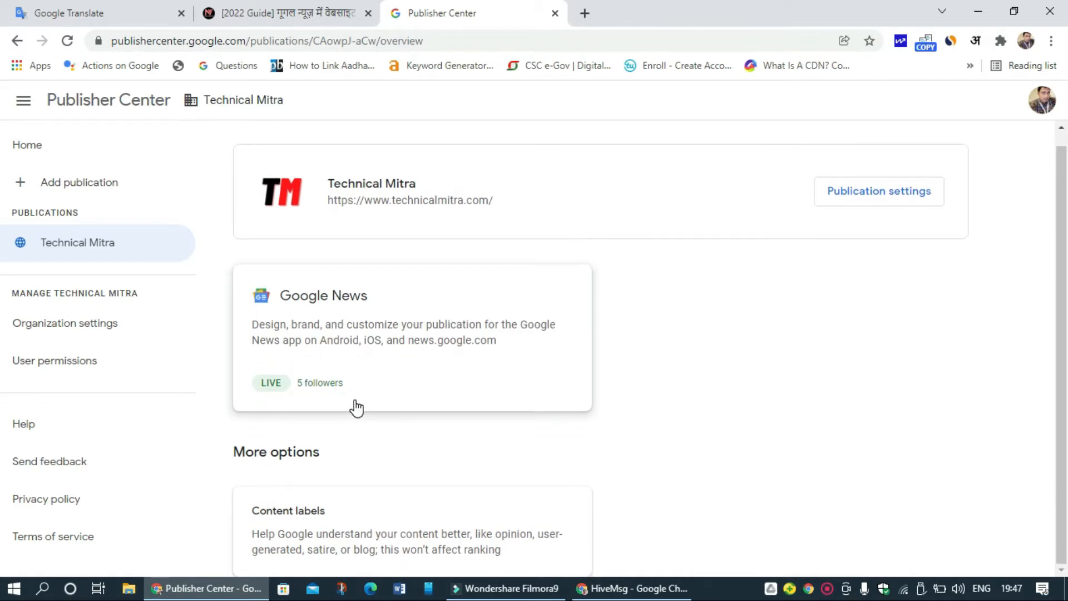
Open the publication's Google News page and examine its sections and the Blog and Video preview.
{"action": "left_click", "coordinate": [344, 294]}
{"action": "scroll", "coordinate": [384, 312], "scroll_direction": "down", "scroll_amount": 7}
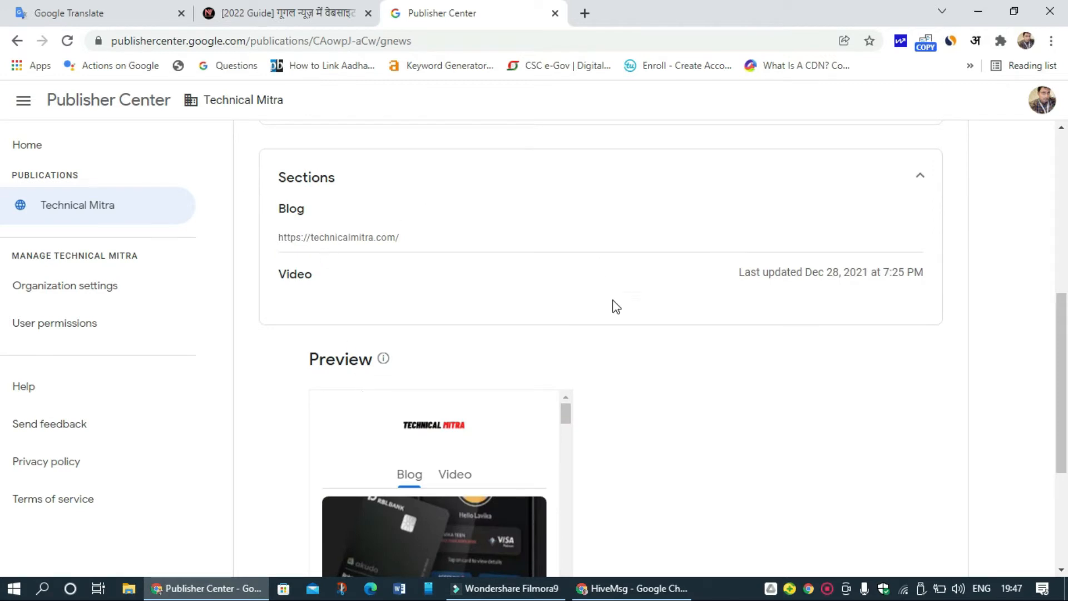
{"action": "scroll", "coordinate": [614, 333], "scroll_direction": "down", "scroll_amount": 4}
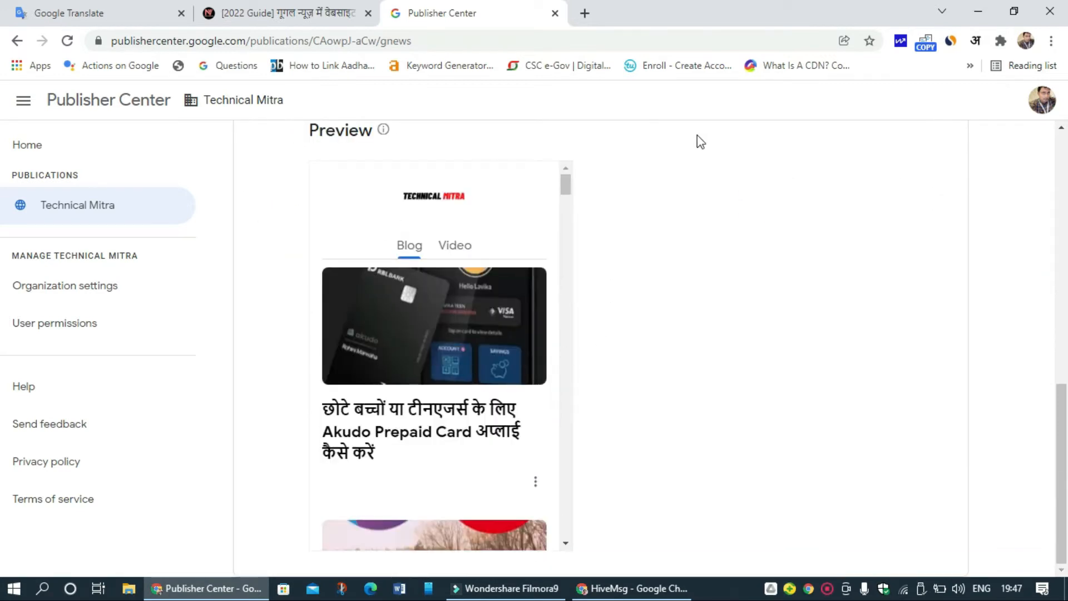
{"action": "scroll", "coordinate": [532, 234], "scroll_direction": "down", "scroll_amount": 3}
{"action": "scroll", "coordinate": [532, 236], "scroll_direction": "up", "scroll_amount": 3}
{"action": "left_click", "coordinate": [465, 245]}
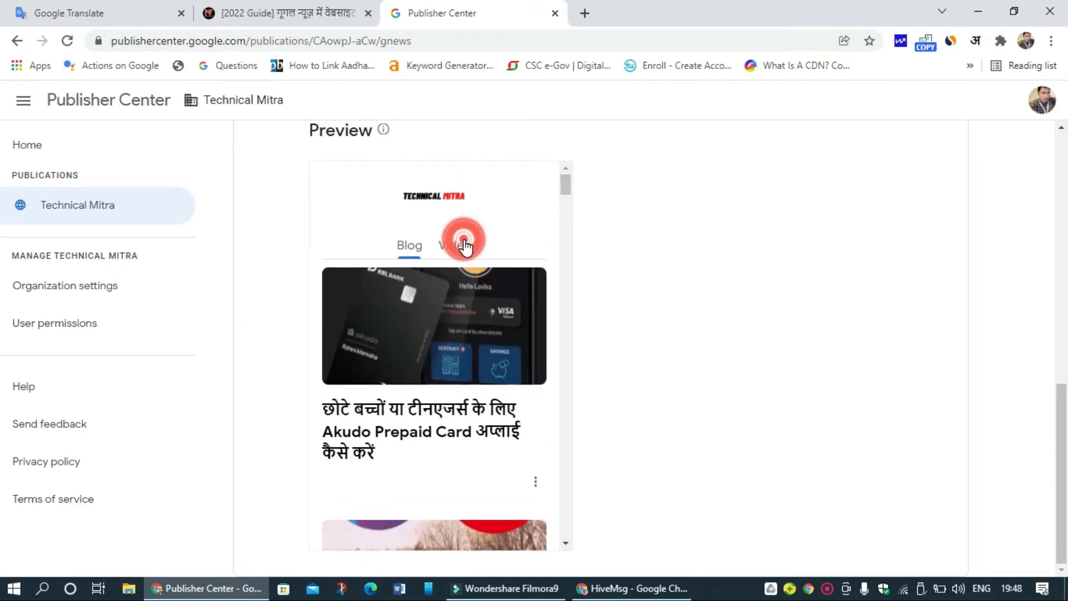
{"action": "left_click", "coordinate": [415, 252]}
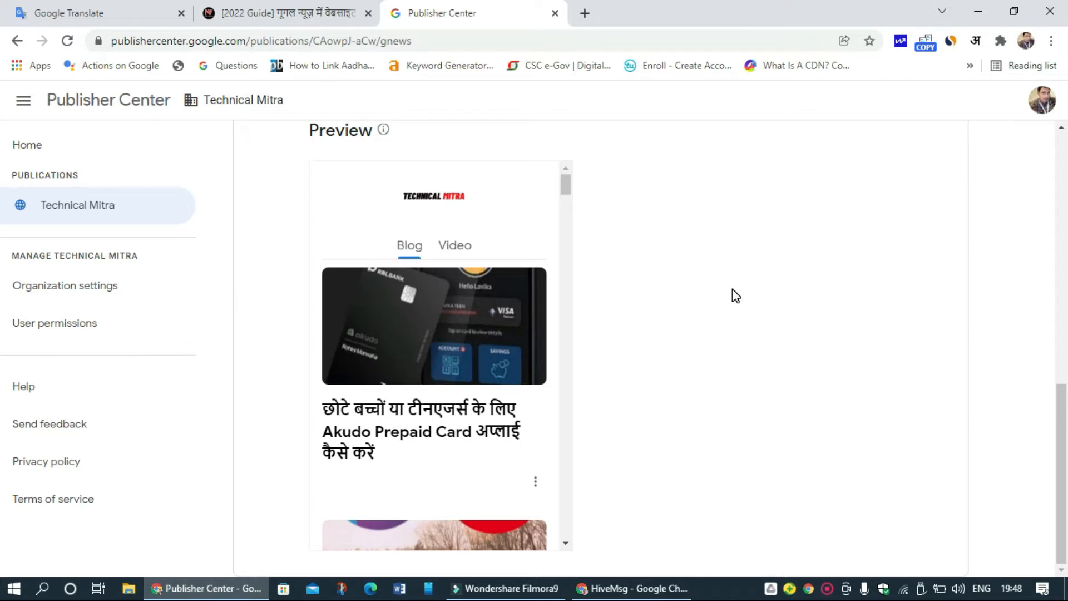
Open the organization settings and examine the organization name and the option to add a new organization.
{"action": "left_click", "coordinate": [23, 286]}
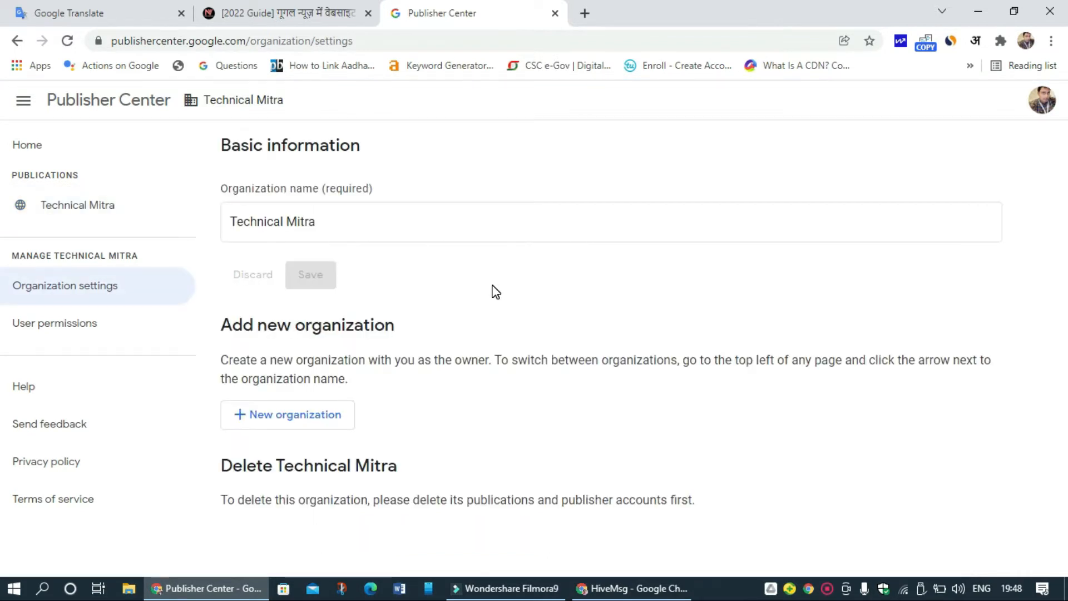
{"action": "left_click", "coordinate": [331, 227]}
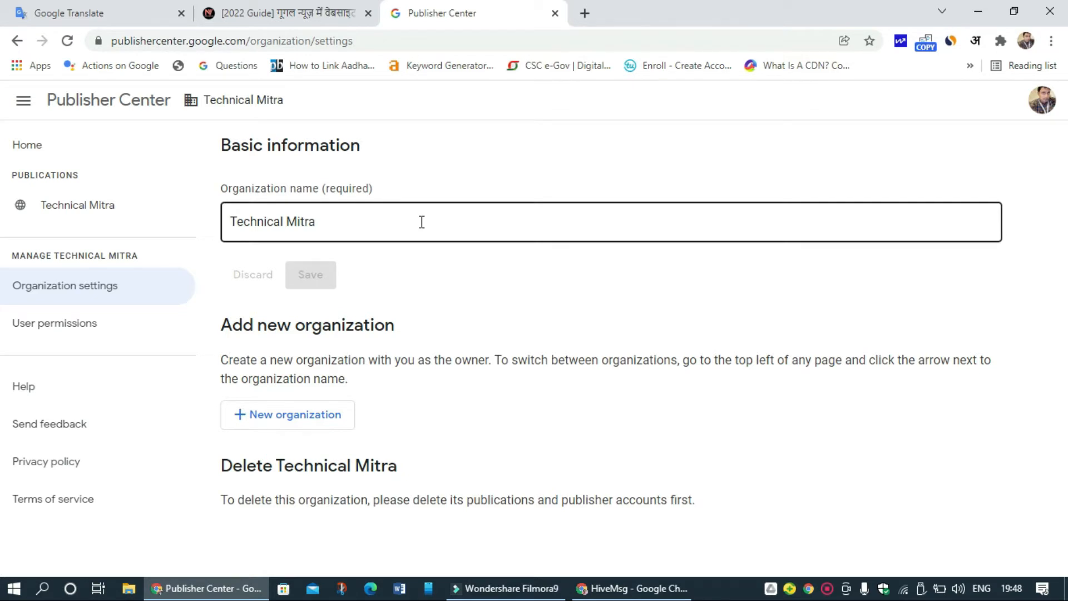
{"action": "left_click", "coordinate": [375, 418]}
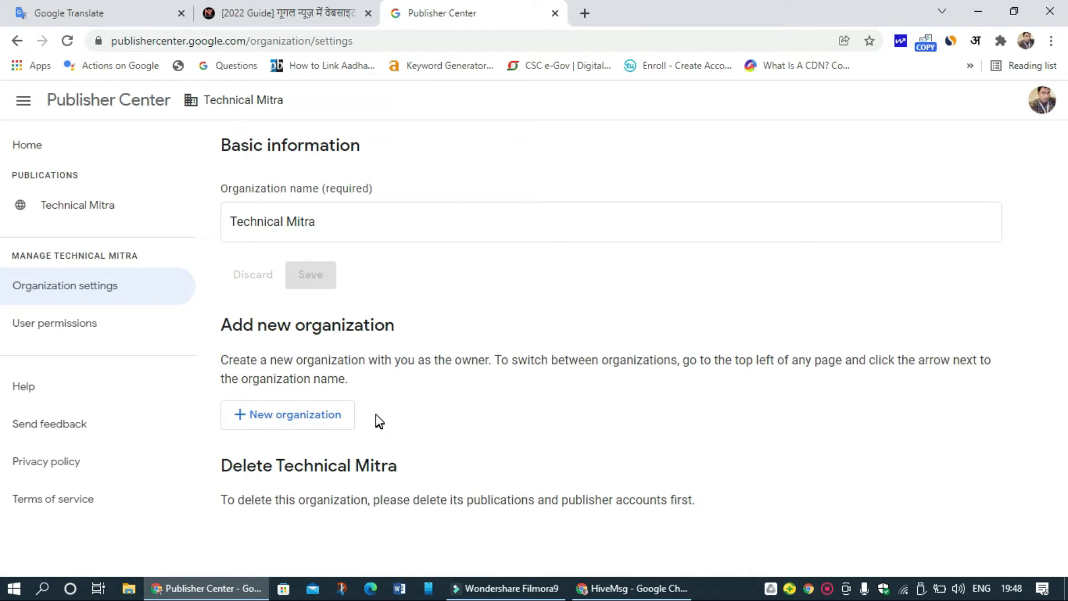
{"action": "left_click", "coordinate": [356, 226]}
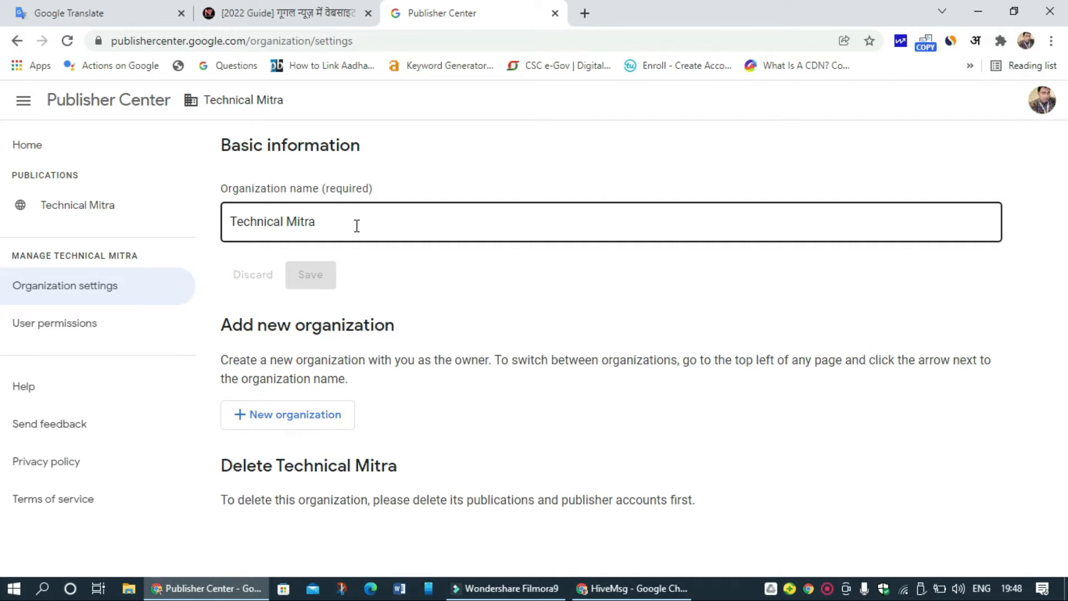
Open the user permissions and examine the choices for the organization, publication or publisher account.
{"action": "left_click", "coordinate": [62, 341]}
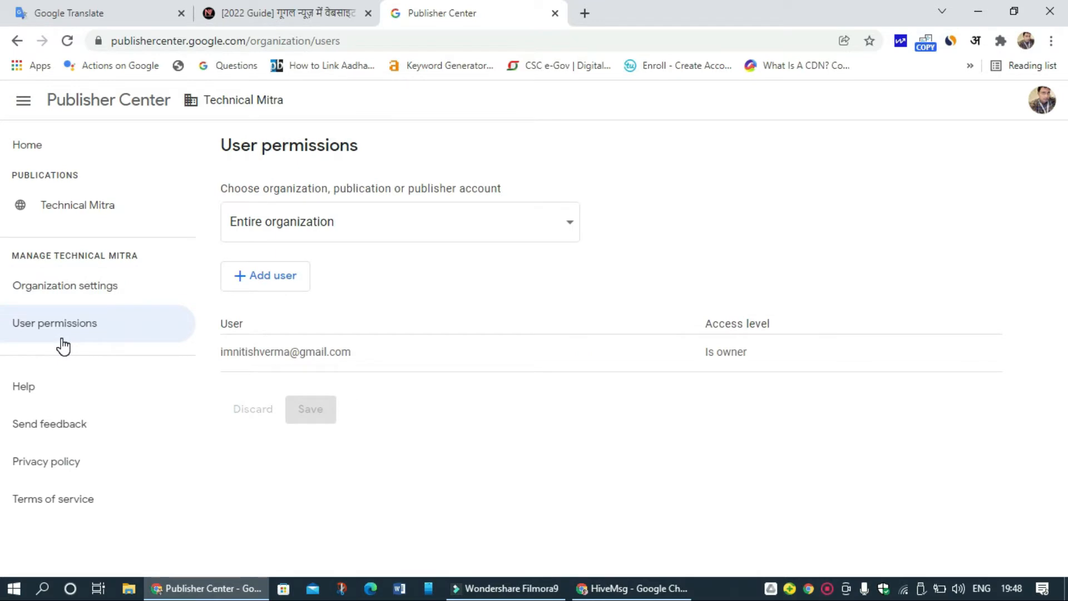
{"action": "left_click", "coordinate": [419, 234]}
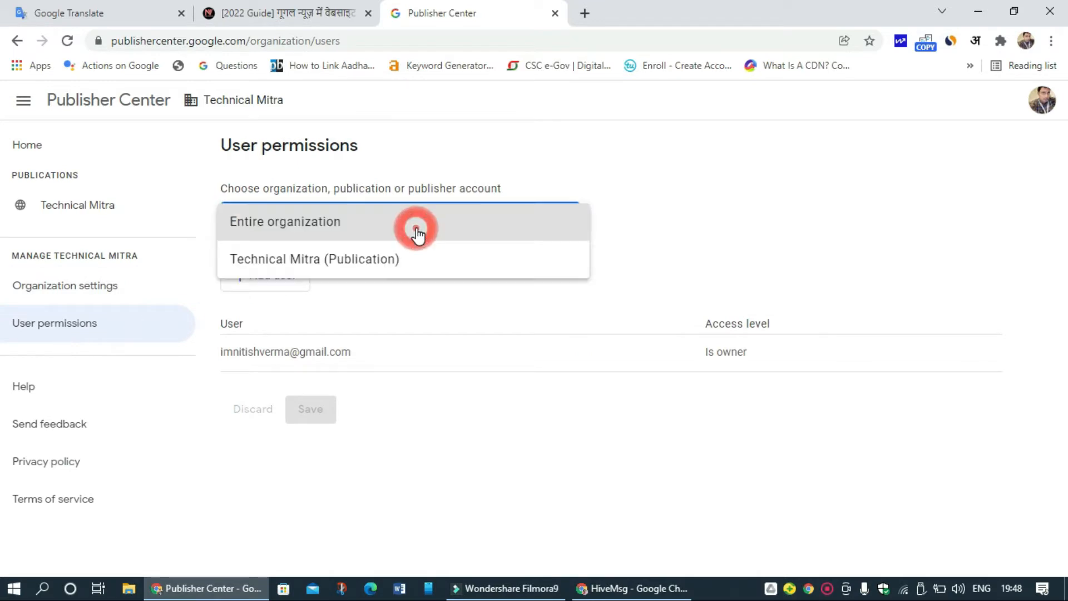
{"action": "left_click", "coordinate": [419, 231]}
{"action": "left_click", "coordinate": [418, 233]}
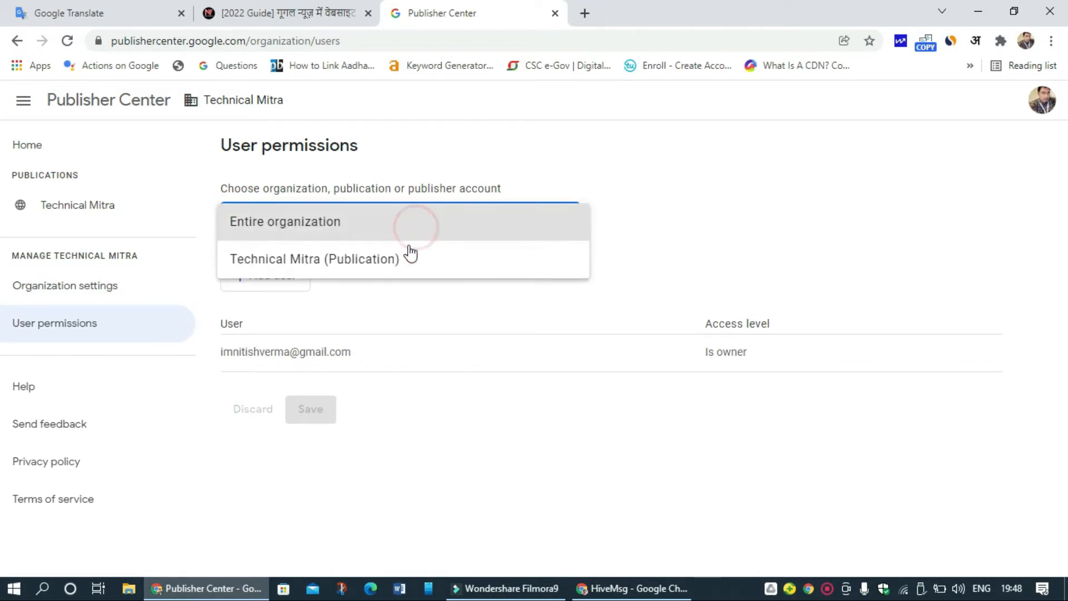
{"action": "left_click", "coordinate": [688, 202]}
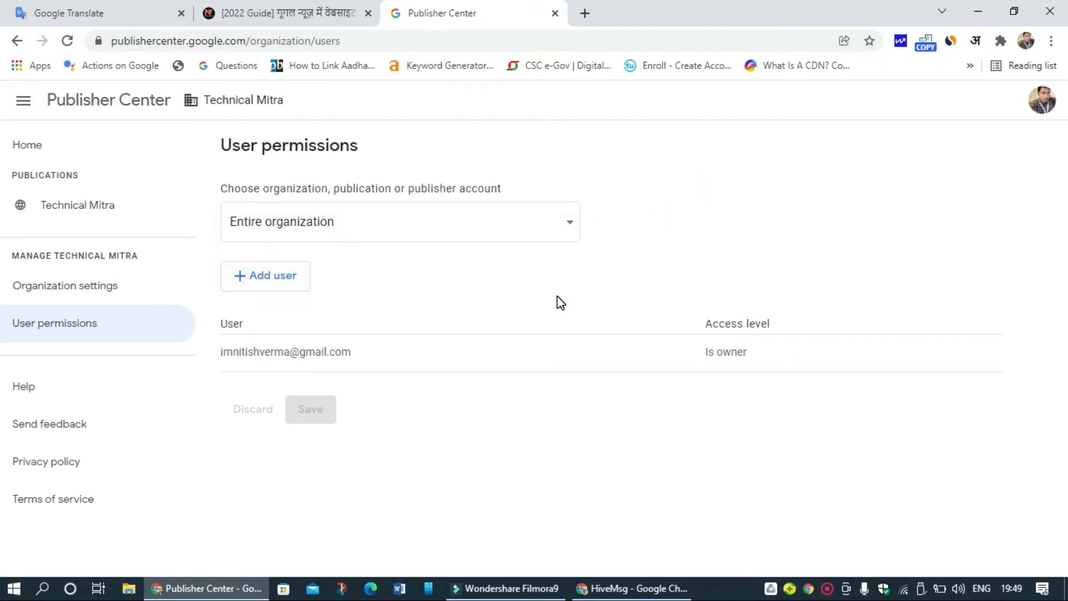
Open the Technical Mitra publication's settings and examine its publication name and primary language.
{"action": "left_click", "coordinate": [84, 217]}
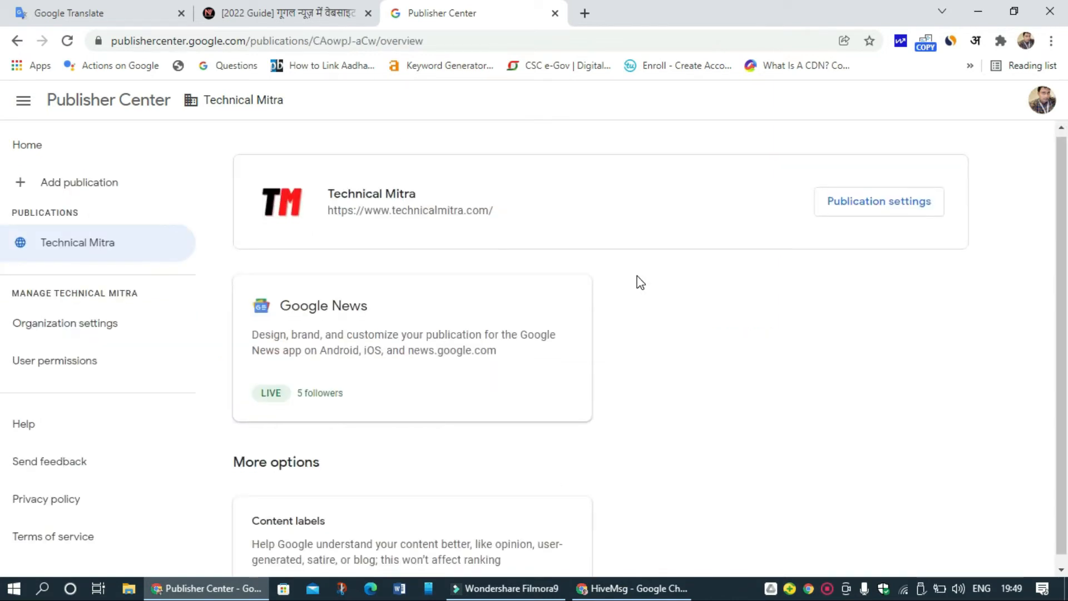
{"action": "scroll", "coordinate": [638, 281], "scroll_direction": "down", "scroll_amount": 1}
{"action": "left_click", "coordinate": [884, 201]}
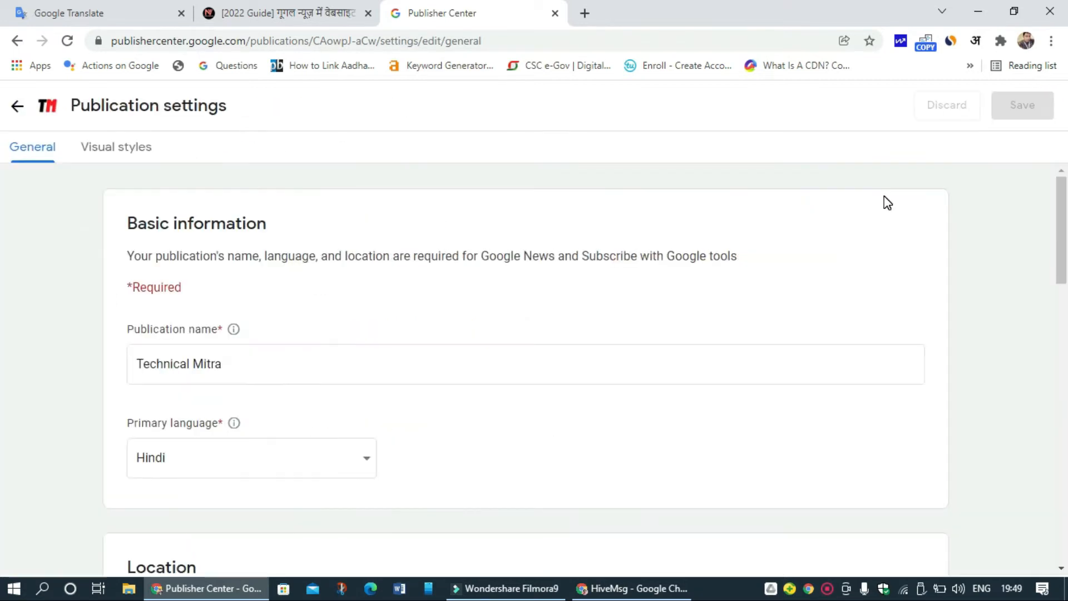
{"action": "scroll", "coordinate": [887, 203], "scroll_direction": "down", "scroll_amount": 1}
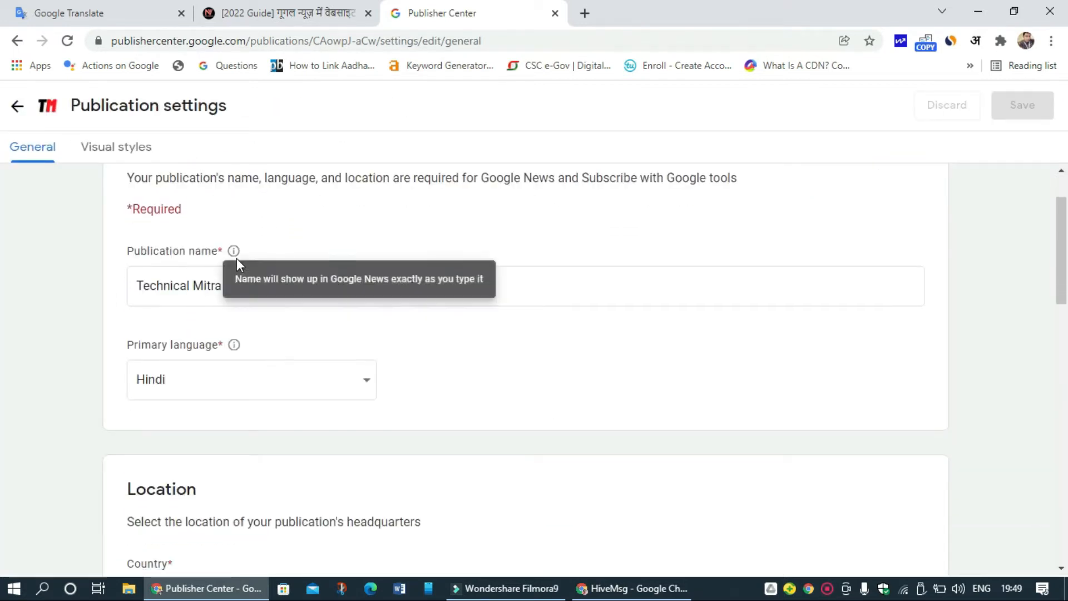
{"action": "left_click", "coordinate": [164, 283]}
{"action": "scroll", "coordinate": [295, 310], "scroll_direction": "down", "scroll_amount": 1}
{"action": "left_click", "coordinate": [210, 320]}
Examine the publication's Location country and Primary website property URL in the general settings.
{"action": "scroll", "coordinate": [341, 312], "scroll_direction": "down", "scroll_amount": 9}
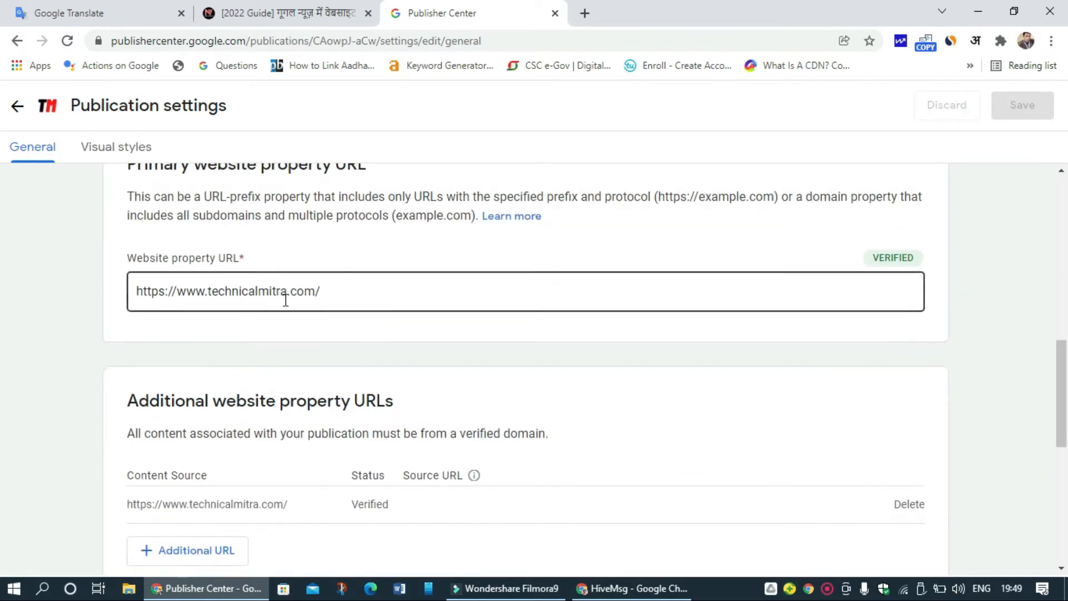
{"action": "scroll", "coordinate": [283, 303], "scroll_direction": "up", "scroll_amount": 3}
{"action": "scroll", "coordinate": [529, 291], "scroll_direction": "up", "scroll_amount": 2}
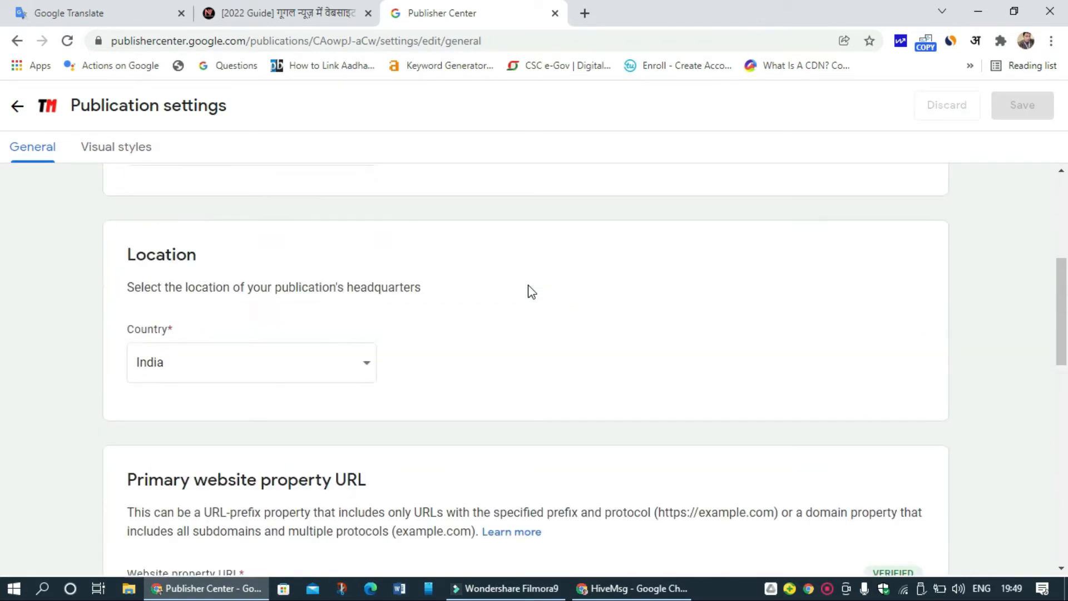
{"action": "scroll", "coordinate": [528, 291], "scroll_direction": "down", "scroll_amount": 2}
{"action": "left_click", "coordinate": [586, 442]}
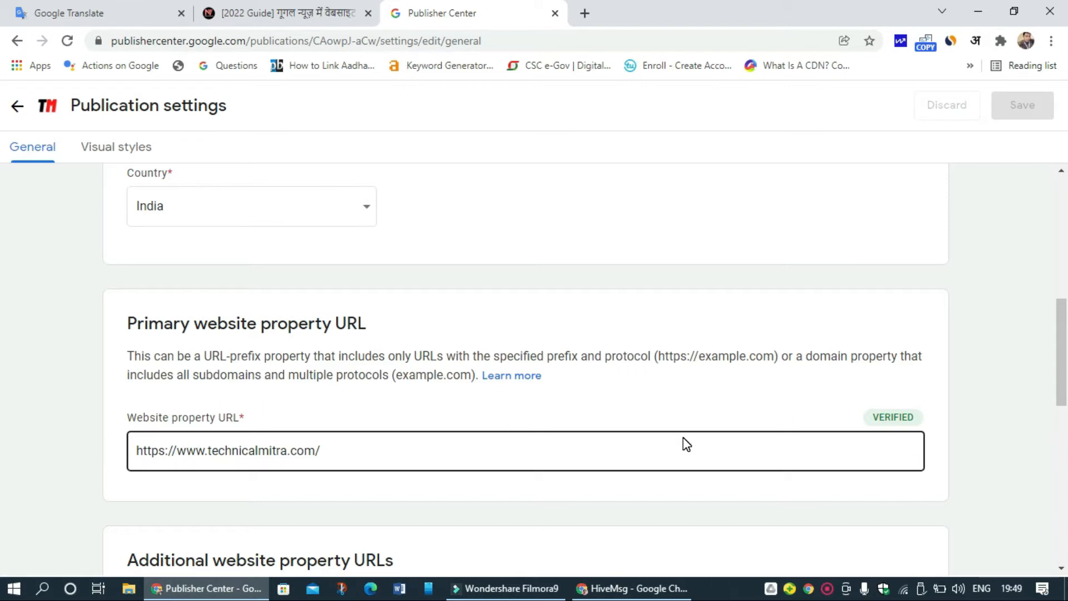
{"action": "left_click", "coordinate": [400, 363]}
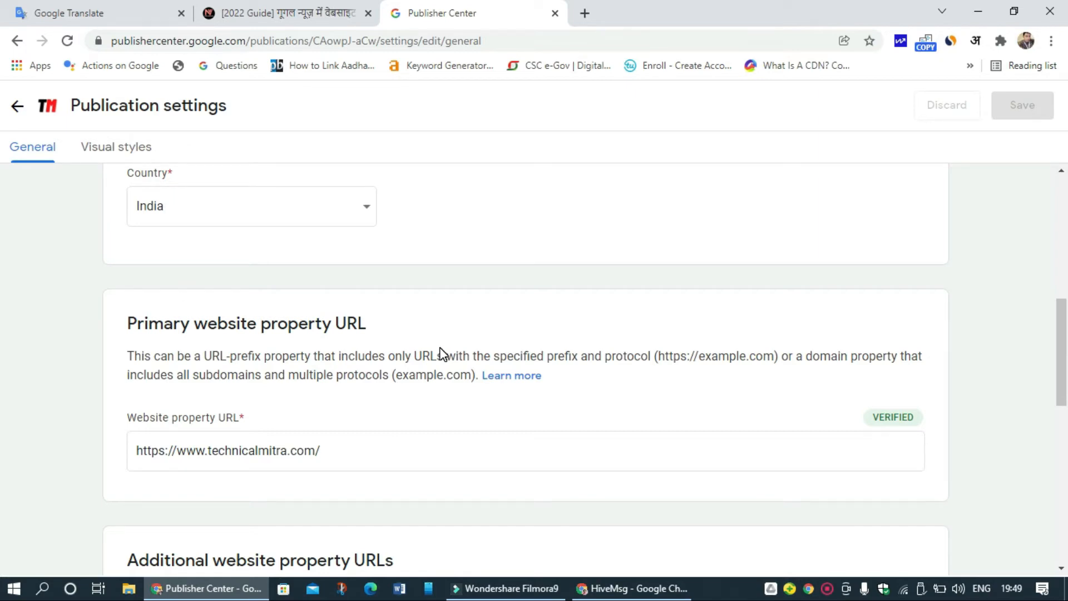
Examine the additional website property URLs and the contact e-mail settings of the publication.
{"action": "scroll", "coordinate": [442, 355], "scroll_direction": "down", "scroll_amount": 4}
{"action": "scroll", "coordinate": [439, 353], "scroll_direction": "up", "scroll_amount": 1}
{"action": "scroll", "coordinate": [442, 354], "scroll_direction": "down", "scroll_amount": 3}
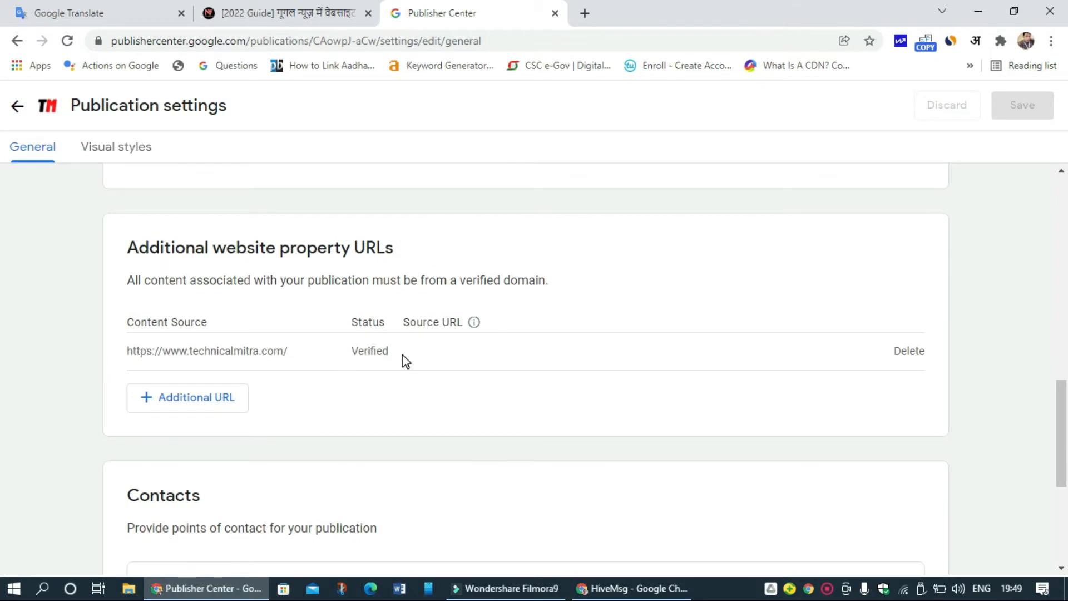
{"action": "scroll", "coordinate": [358, 350], "scroll_direction": "up", "scroll_amount": 2}
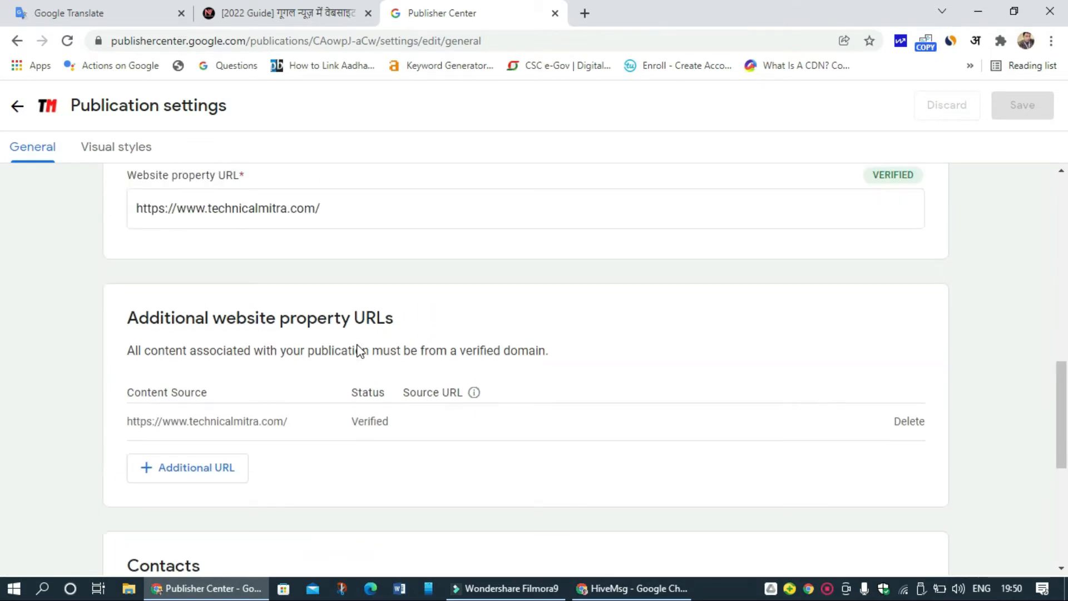
{"action": "scroll", "coordinate": [4, 417], "scroll_direction": "down", "scroll_amount": 5}
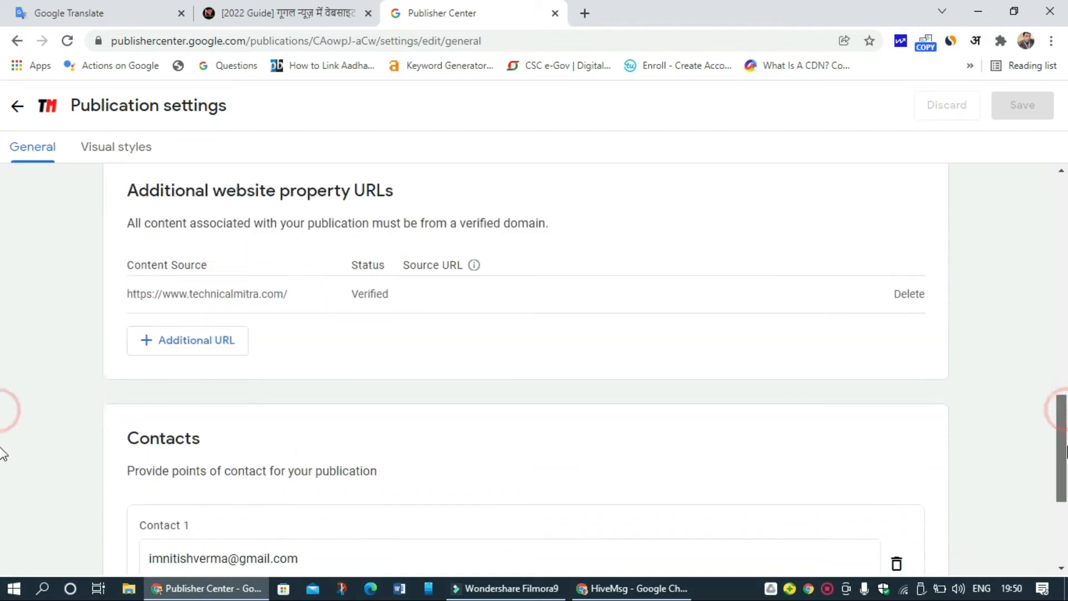
{"action": "left_click", "coordinate": [382, 438]}
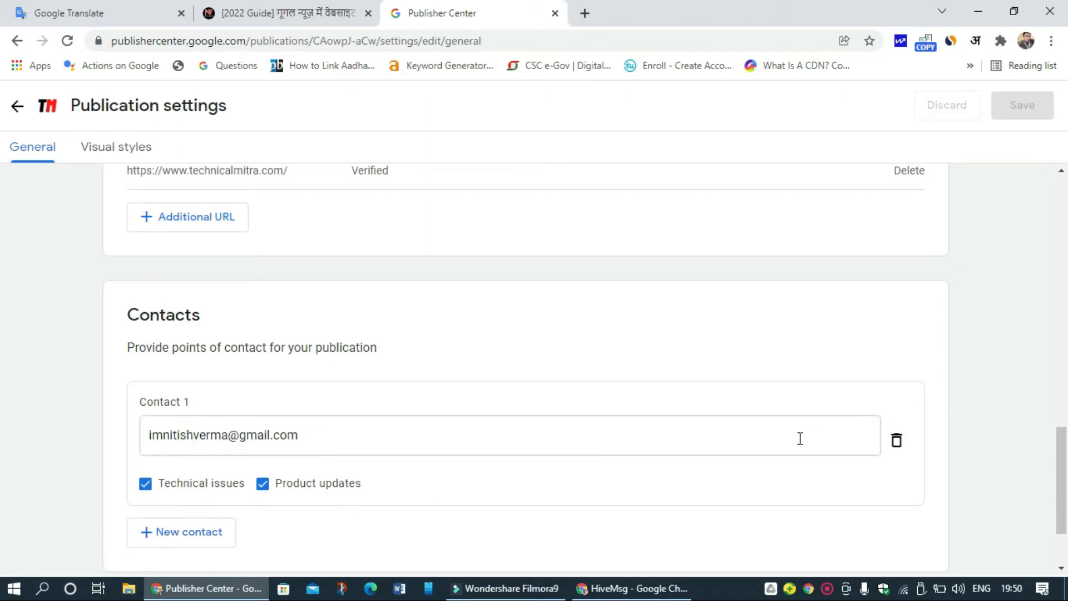
Open the publication's visual styles and examine the square and rectangular logos with their image guidelines.
{"action": "left_click_drag", "start_coordinate": [1067, 487], "coordinate": [1046, 208]}
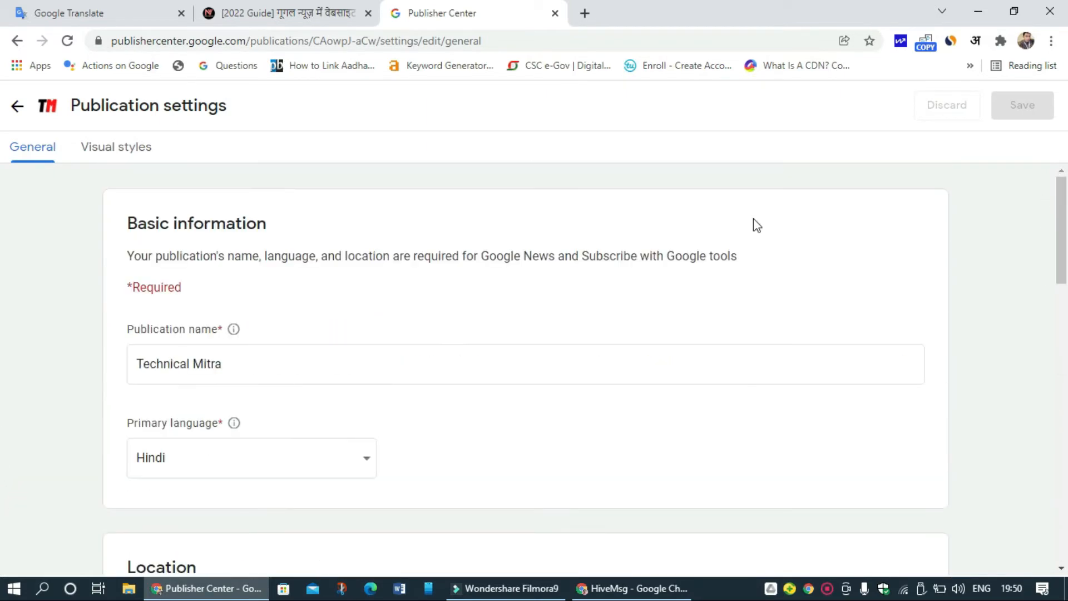
{"action": "left_click", "coordinate": [104, 142]}
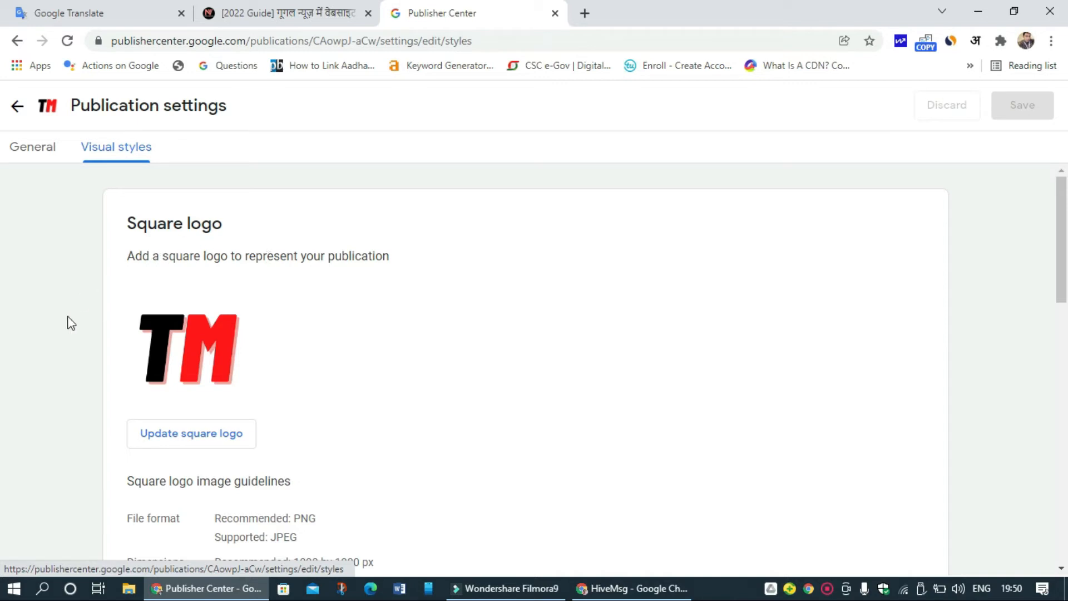
{"action": "scroll", "coordinate": [336, 358], "scroll_direction": "down", "scroll_amount": 1}
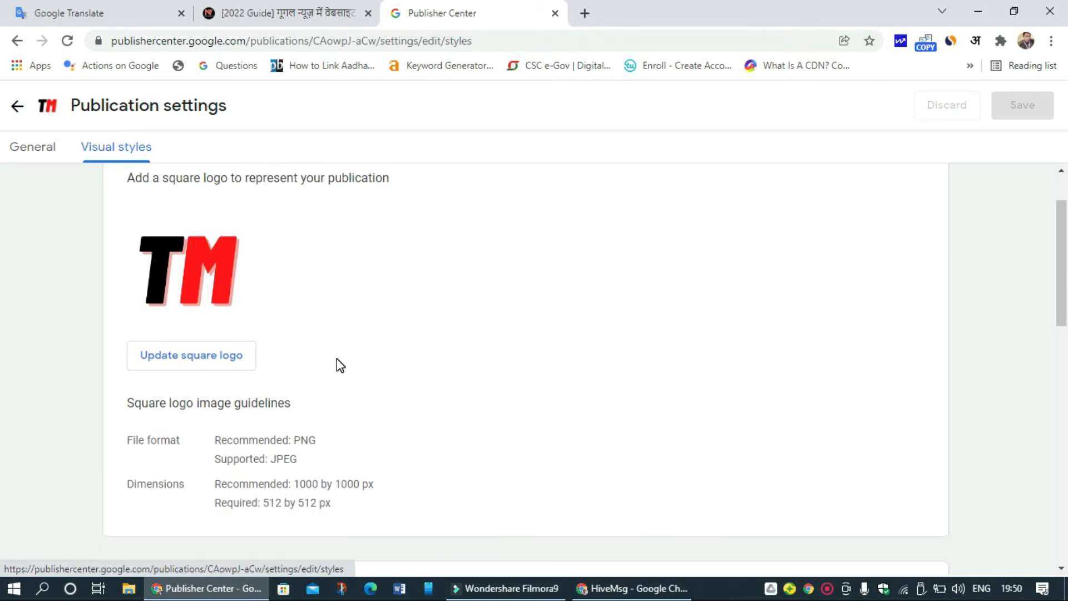
{"action": "scroll", "coordinate": [284, 321], "scroll_direction": "up", "scroll_amount": 1}
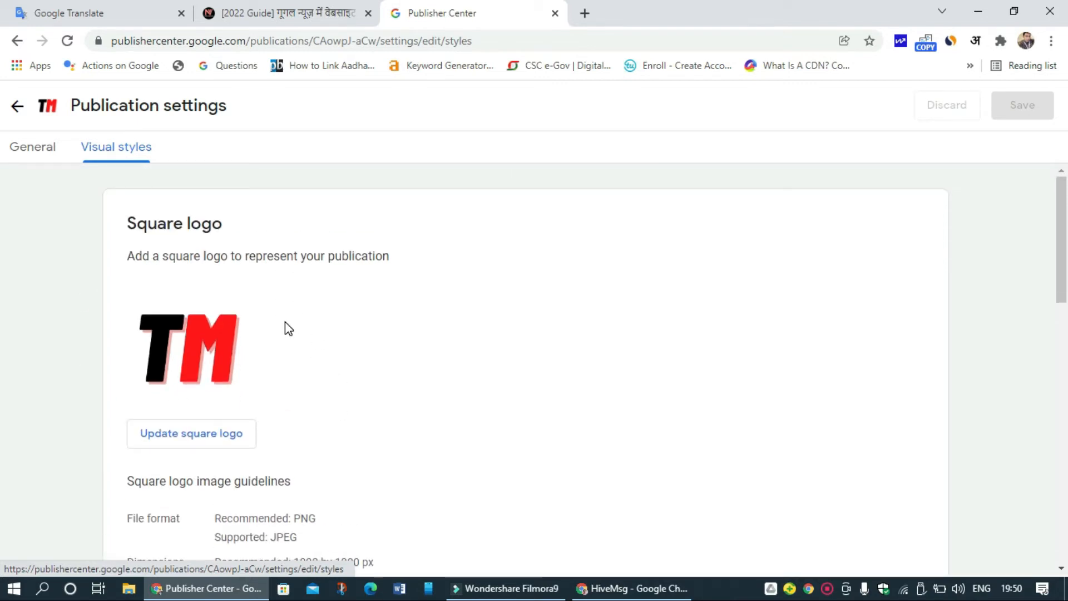
{"action": "scroll", "coordinate": [285, 322], "scroll_direction": "down", "scroll_amount": 1}
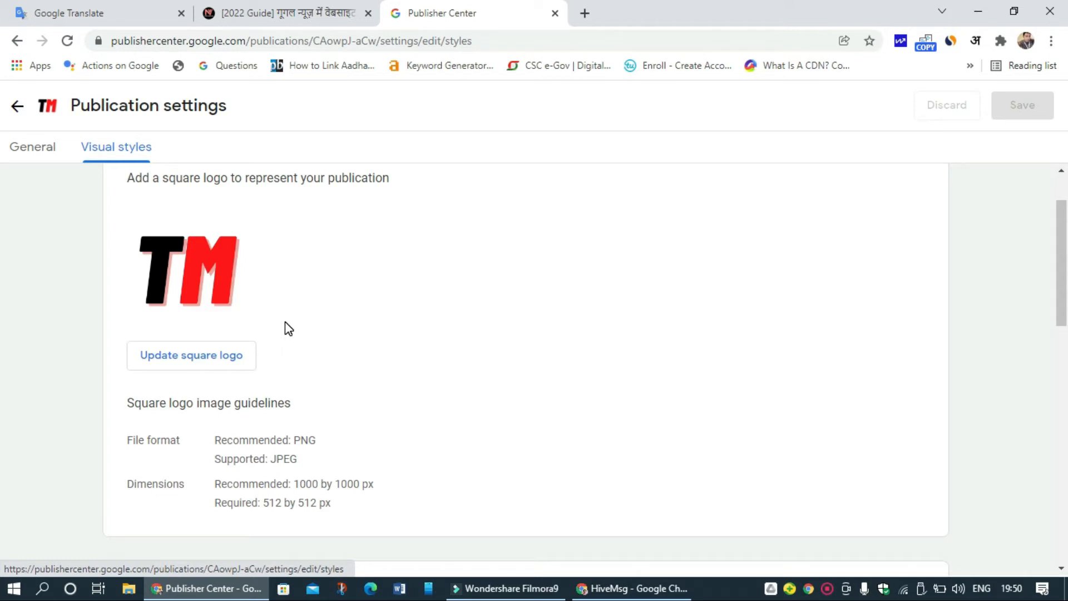
{"action": "scroll", "coordinate": [284, 322], "scroll_direction": "down", "scroll_amount": 3}
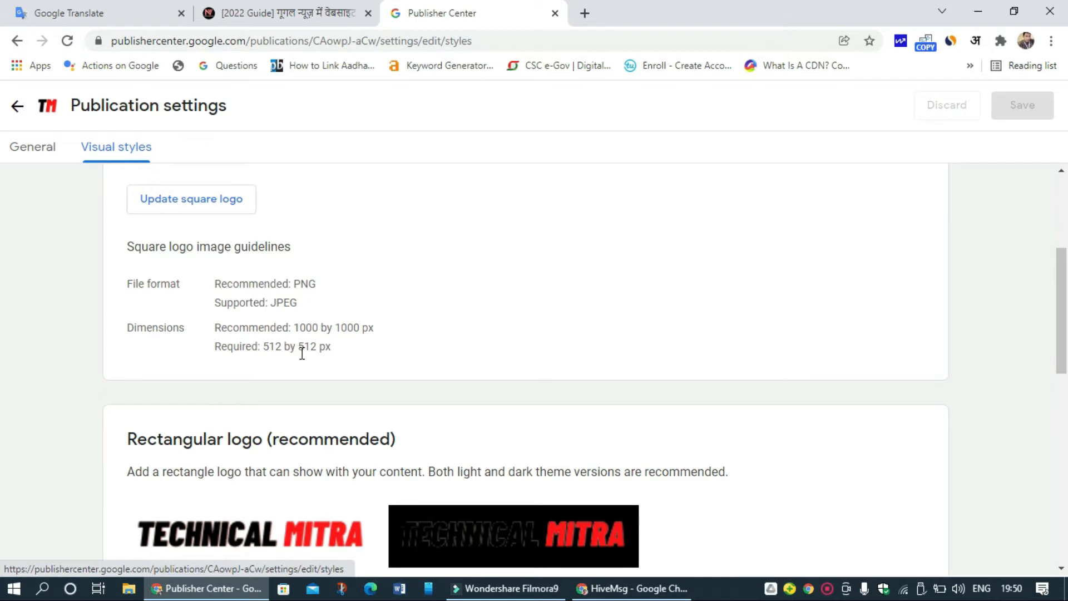
{"action": "scroll", "coordinate": [302, 353], "scroll_direction": "down", "scroll_amount": 3}
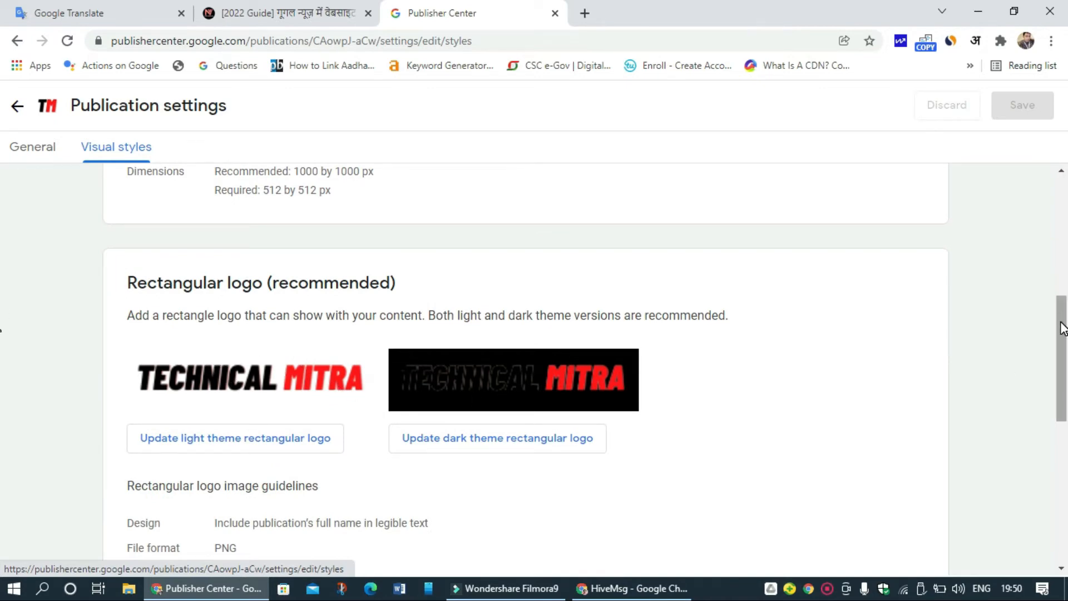
{"action": "scroll", "coordinate": [445, 432], "scroll_direction": "down", "scroll_amount": 3}
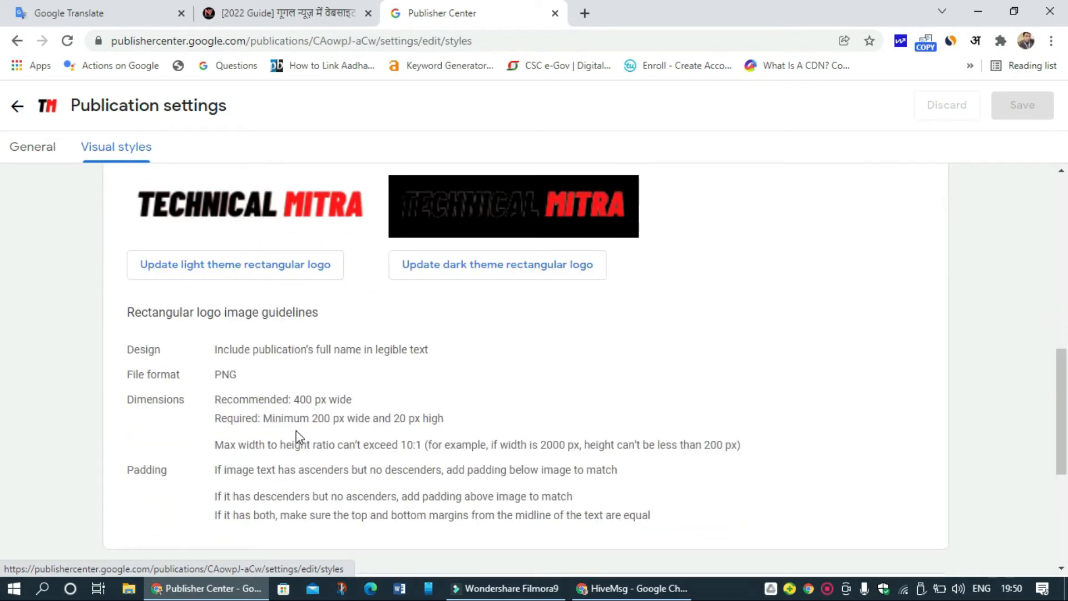
Examine the uploaded fonts section, review the logos and their guidelines again, and leave the publication settings.
{"action": "left_click_drag", "start_coordinate": [1061, 409], "coordinate": [1063, 477]}
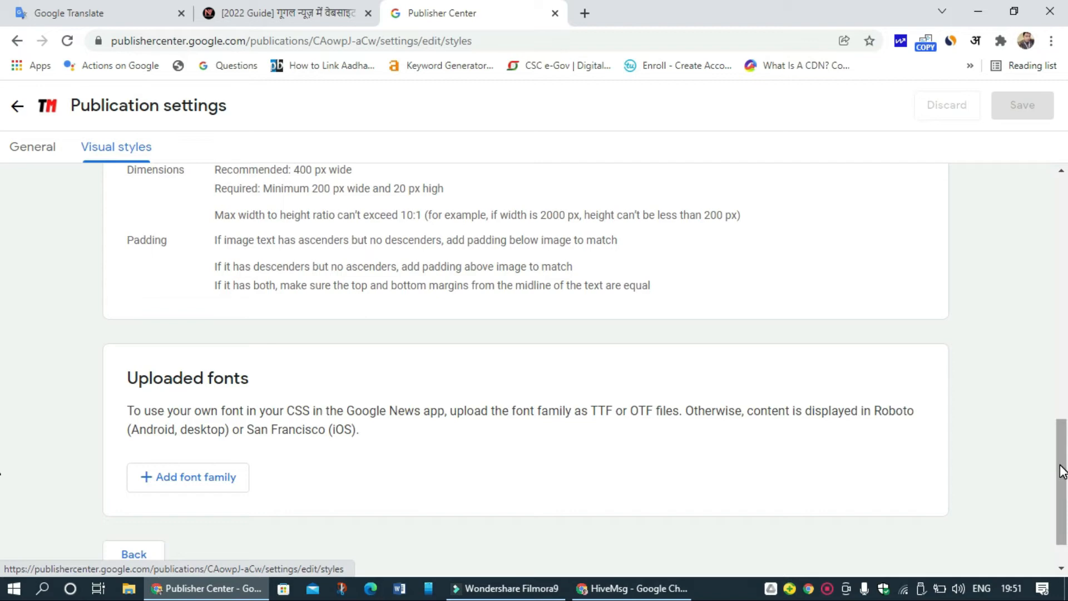
{"action": "scroll", "coordinate": [1060, 465], "scroll_direction": "up", "scroll_amount": 2}
{"action": "left_click_drag", "start_coordinate": [1059, 464], "coordinate": [1036, 314]}
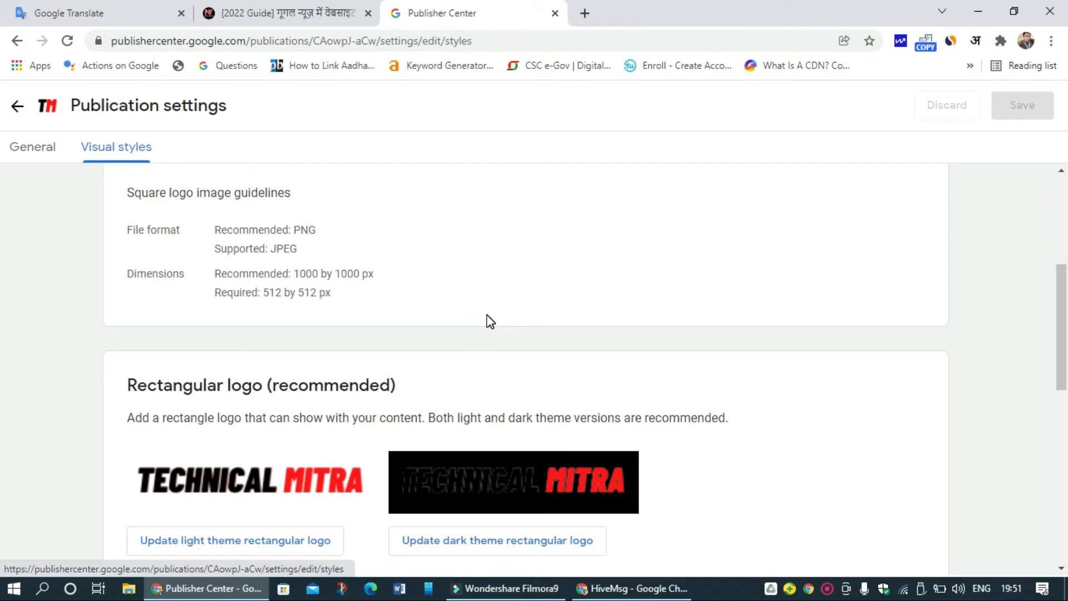
{"action": "scroll", "coordinate": [490, 321], "scroll_direction": "up", "scroll_amount": 5}
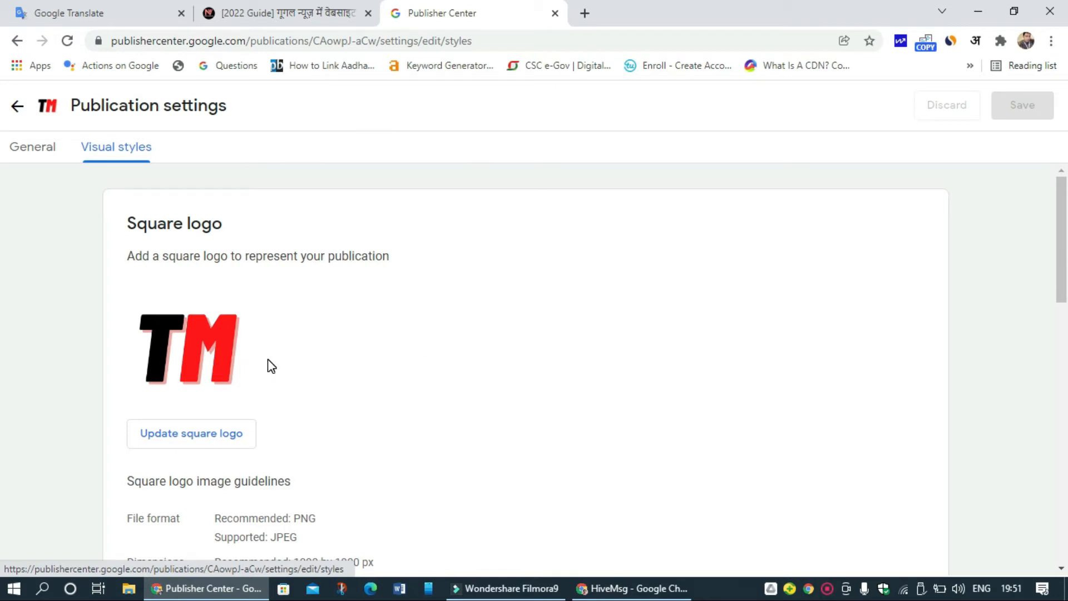
{"action": "scroll", "coordinate": [271, 365], "scroll_direction": "down", "scroll_amount": 15}
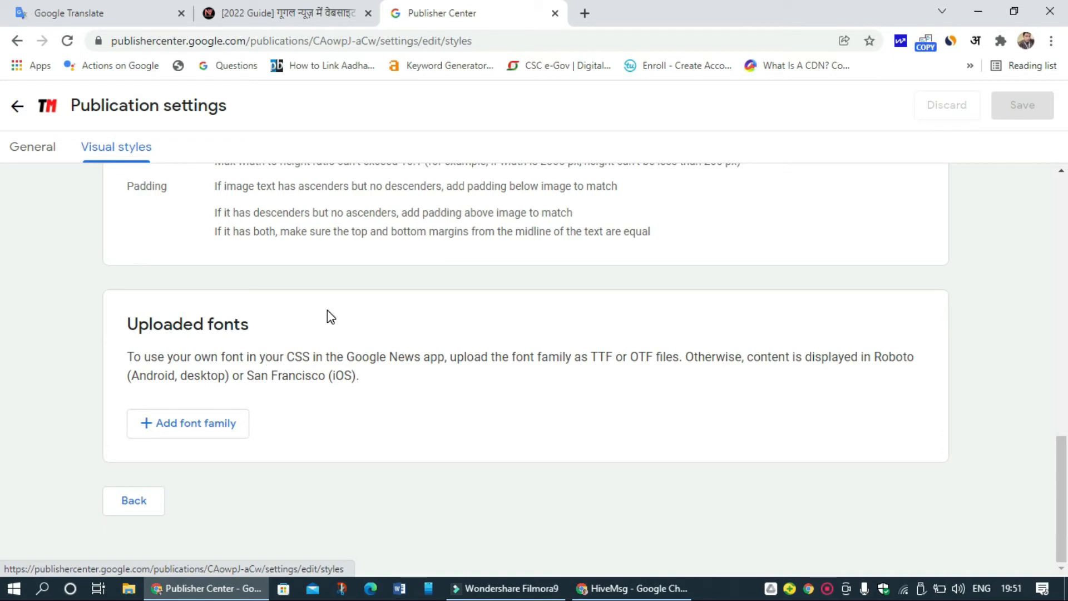
{"action": "scroll", "coordinate": [328, 311], "scroll_direction": "up", "scroll_amount": 10}
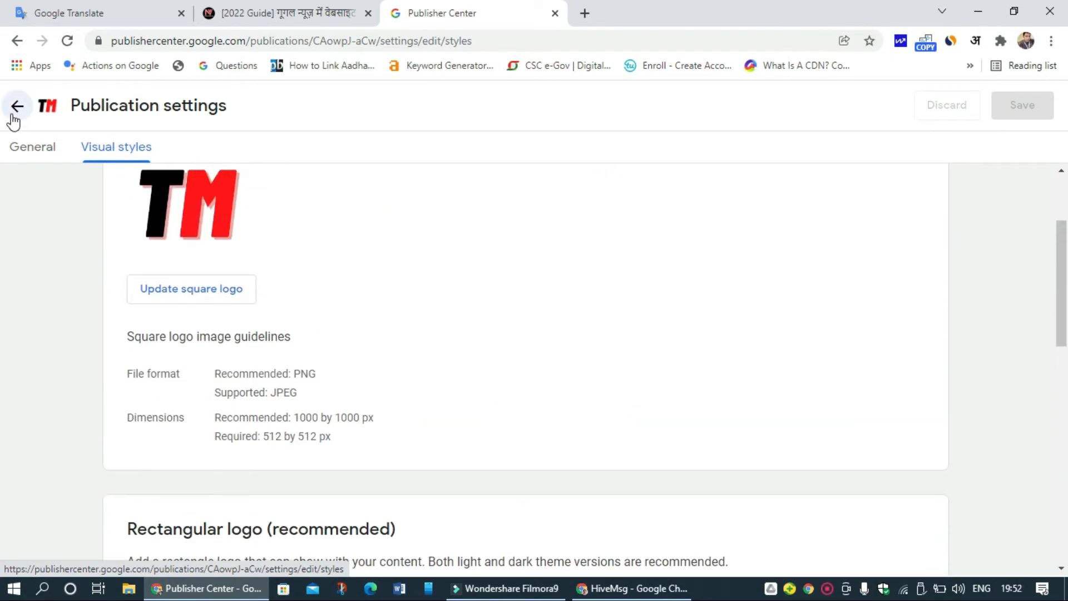
{"action": "left_click", "coordinate": [17, 107]}
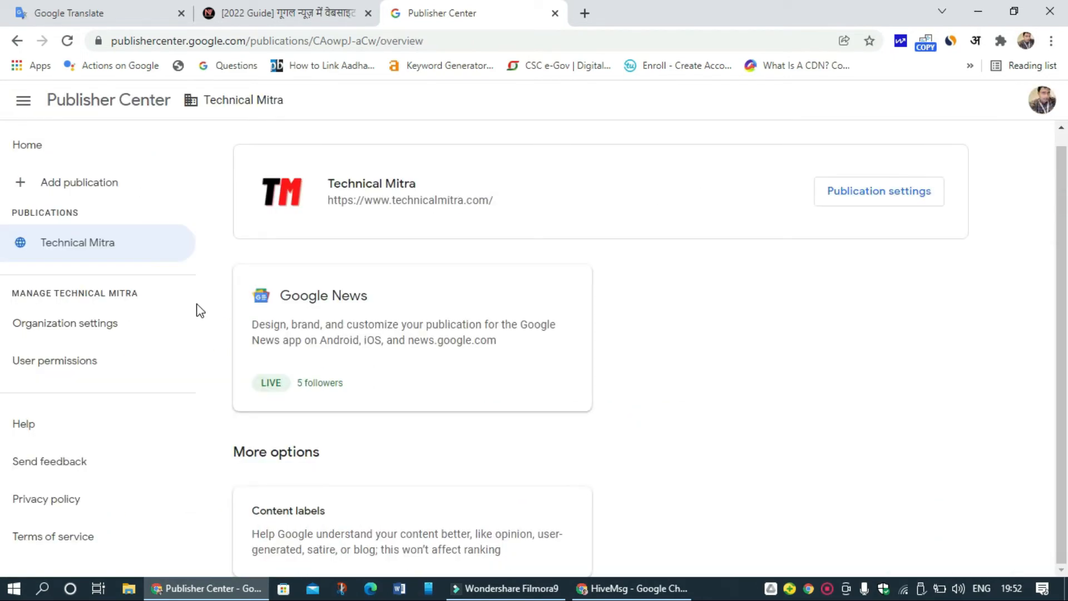
Open the form for adding another publication, examine its name, primary website property and Location fields, and cancel it.
{"action": "left_click", "coordinate": [61, 189]}
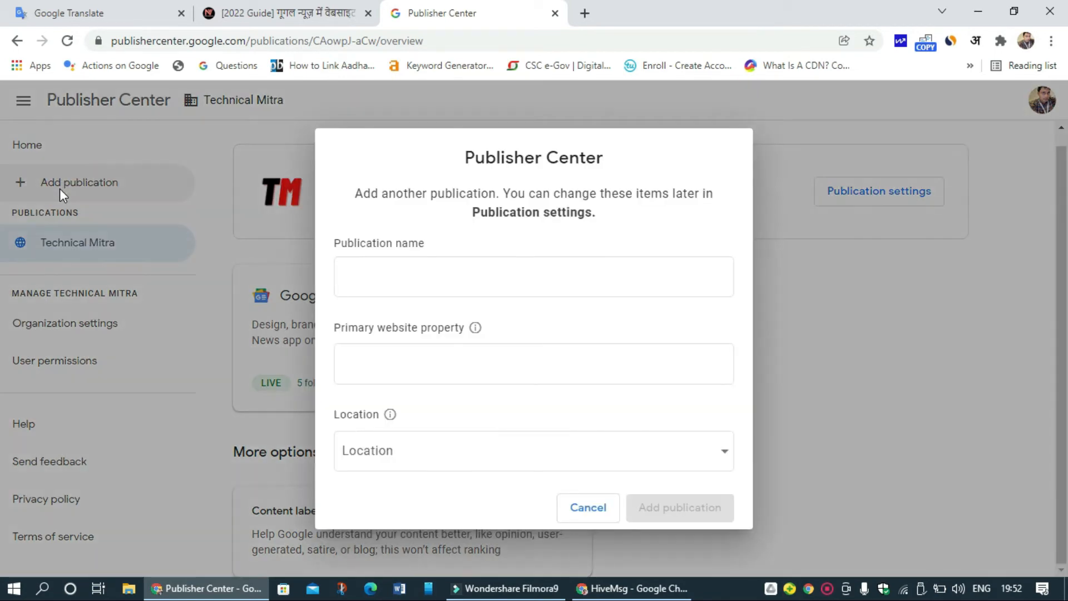
{"action": "left_click", "coordinate": [369, 279]}
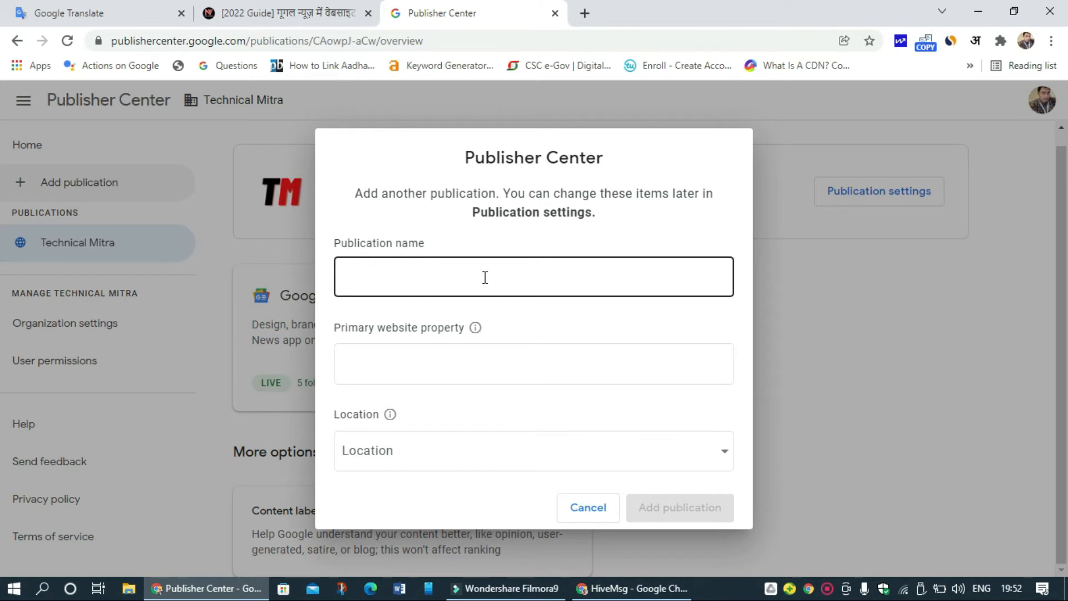
{"action": "left_click", "coordinate": [431, 360]}
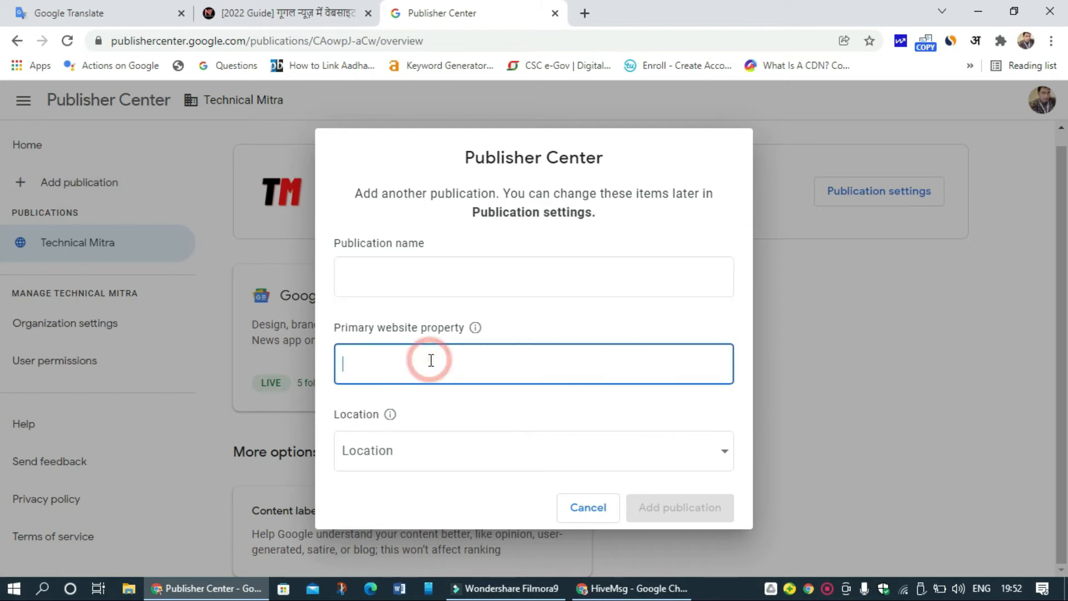
{"action": "left_click", "coordinate": [459, 451]}
{"action": "left_click", "coordinate": [460, 456]}
{"action": "left_click", "coordinate": [460, 454]}
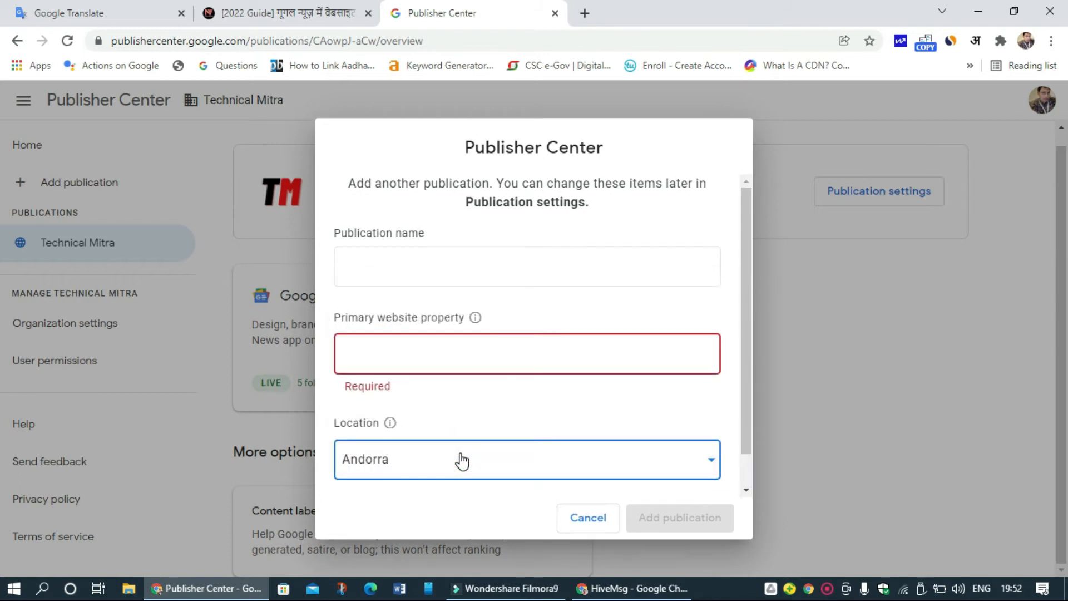
{"action": "left_click", "coordinate": [459, 457]}
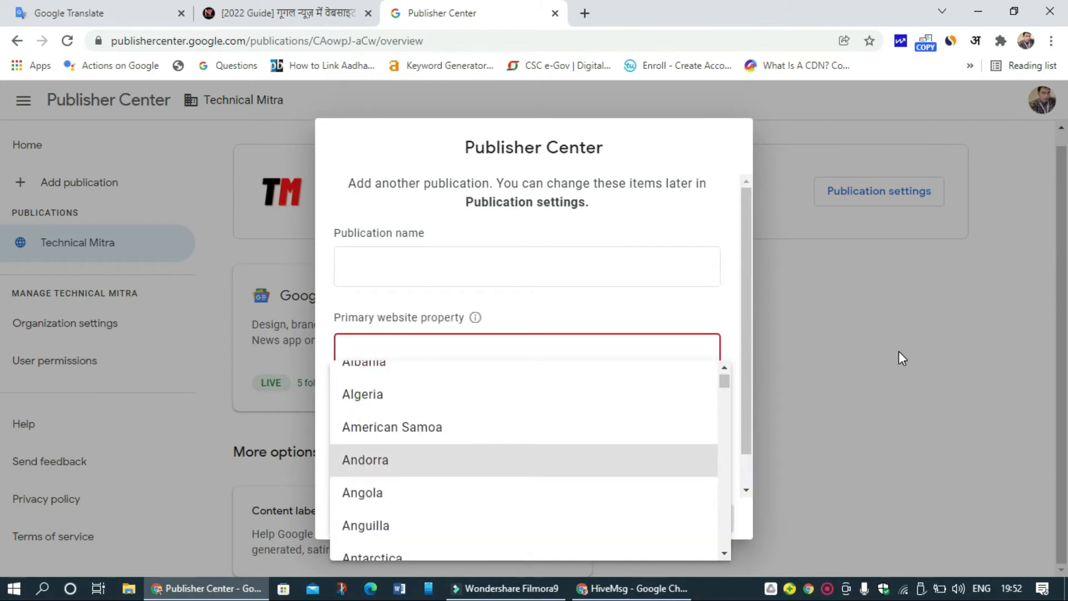
{"action": "left_click", "coordinate": [725, 317]}
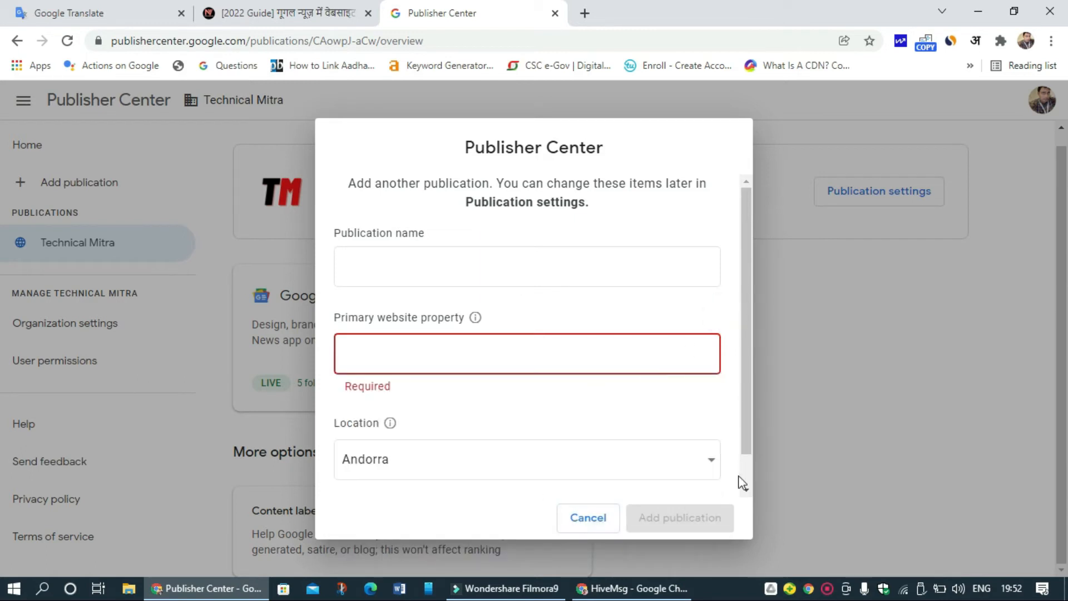
{"action": "left_click", "coordinate": [576, 468]}
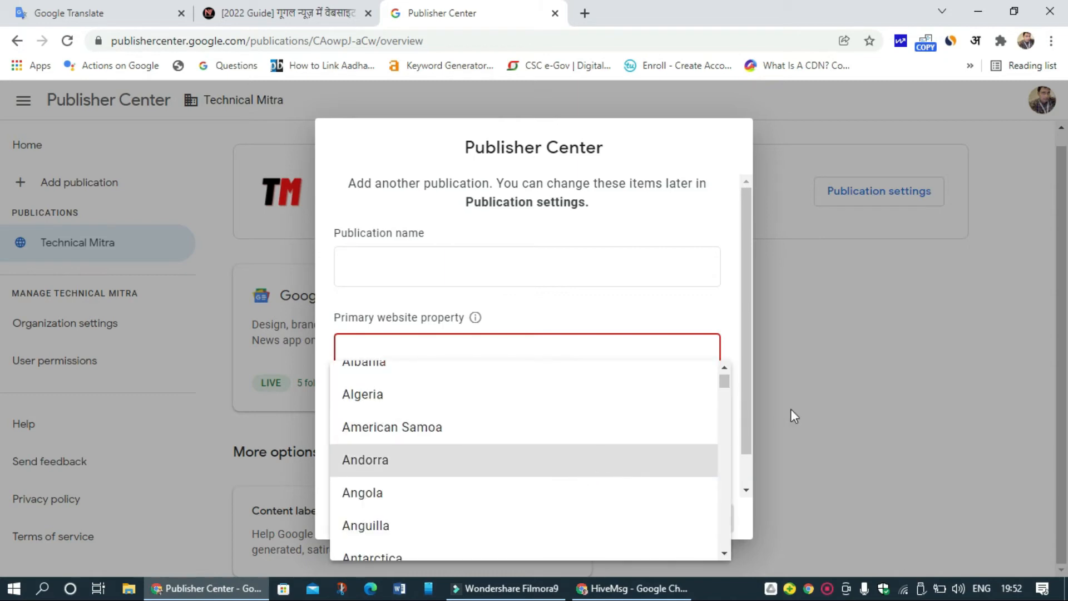
{"action": "left_click", "coordinate": [814, 394]}
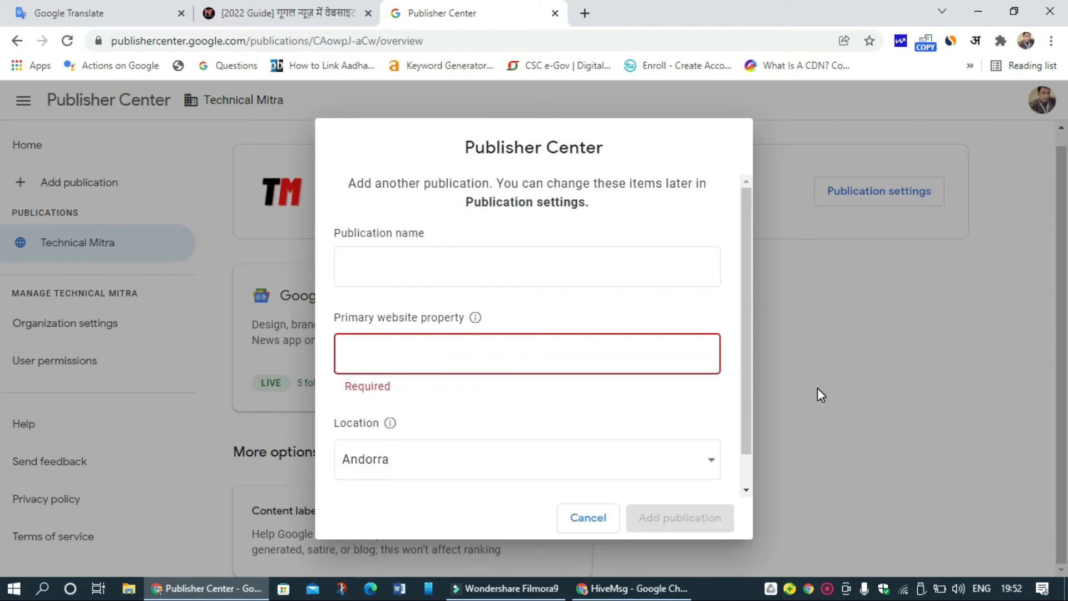
{"action": "left_click", "coordinate": [606, 513]}
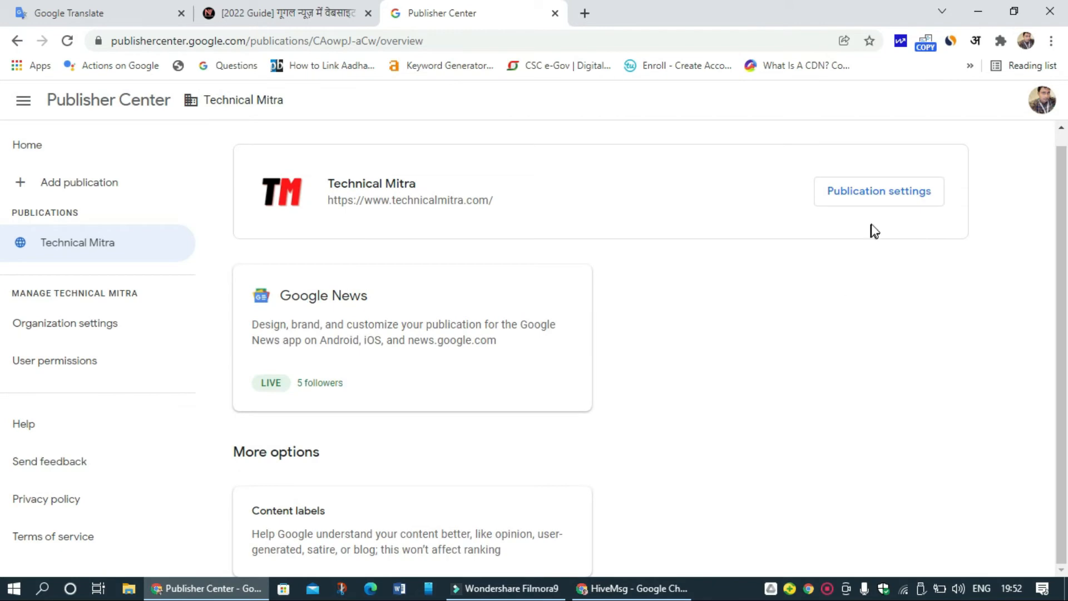
Open the Technical Mitra publication's Google News settings for editing and examine the publication description.
{"action": "left_click", "coordinate": [868, 207]}
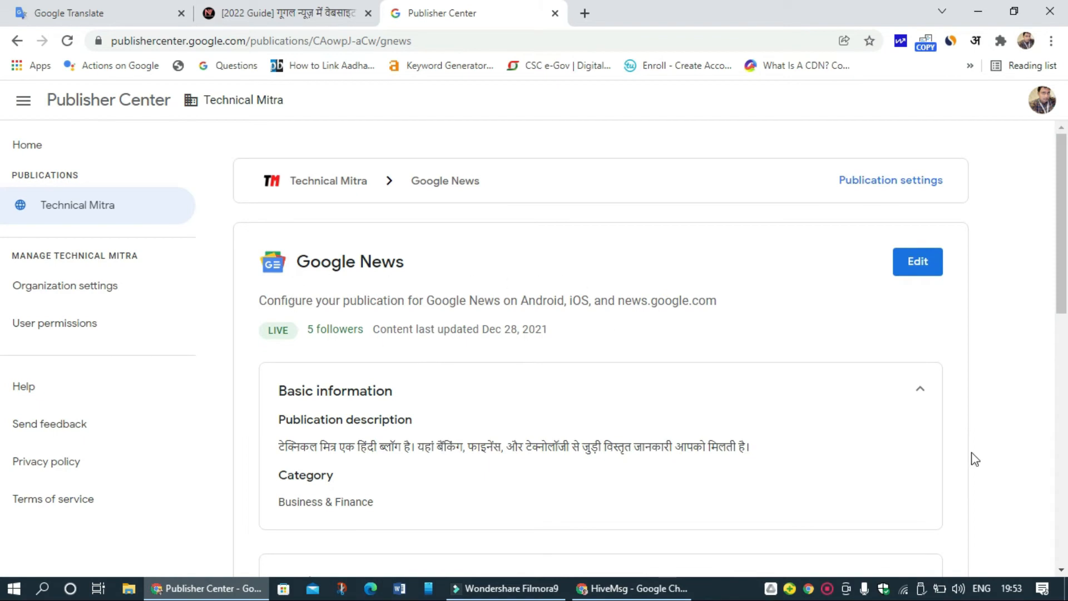
{"action": "left_click", "coordinate": [925, 262]}
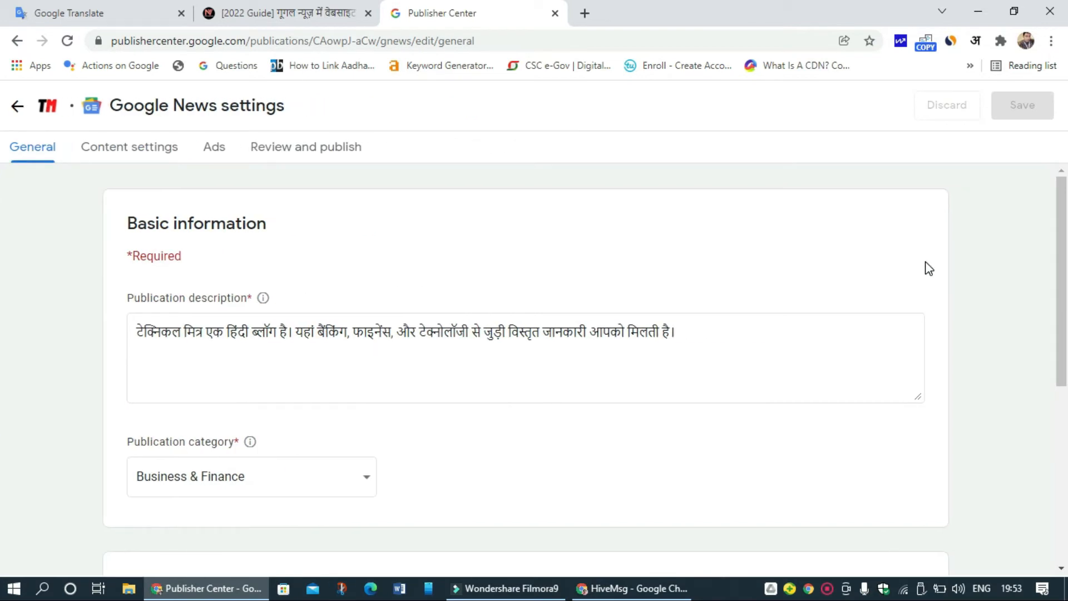
{"action": "left_click", "coordinate": [276, 341]}
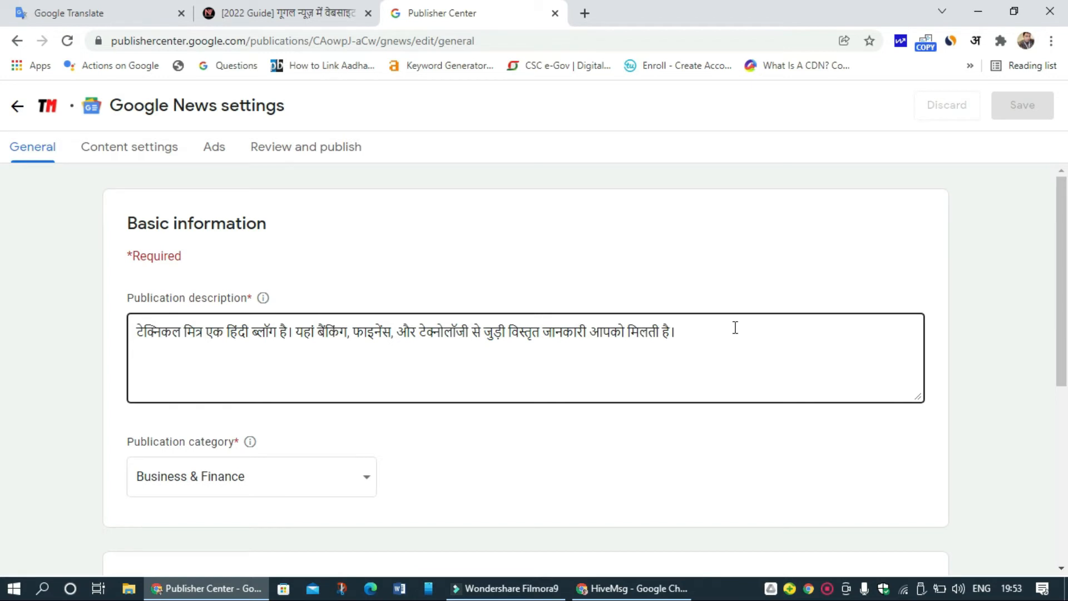
{"action": "scroll", "coordinate": [735, 327], "scroll_direction": "down", "scroll_amount": 1}
{"action": "scroll", "coordinate": [734, 327], "scroll_direction": "down", "scroll_amount": 3}
{"action": "left_click", "coordinate": [394, 370]}
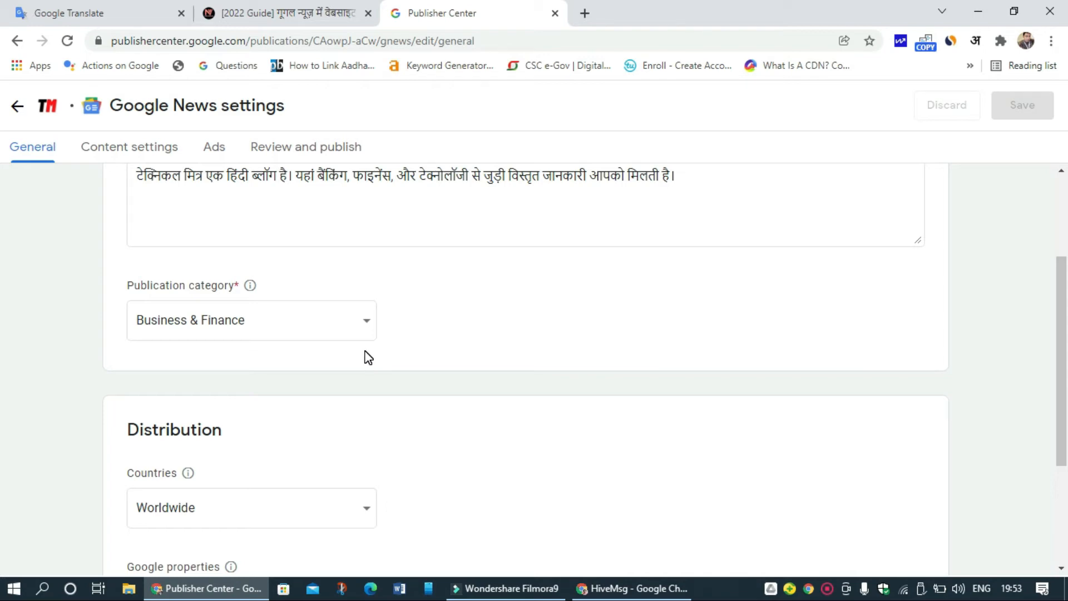
Look through the publication categories and choose Business & Finance.
{"action": "left_click", "coordinate": [351, 319]}
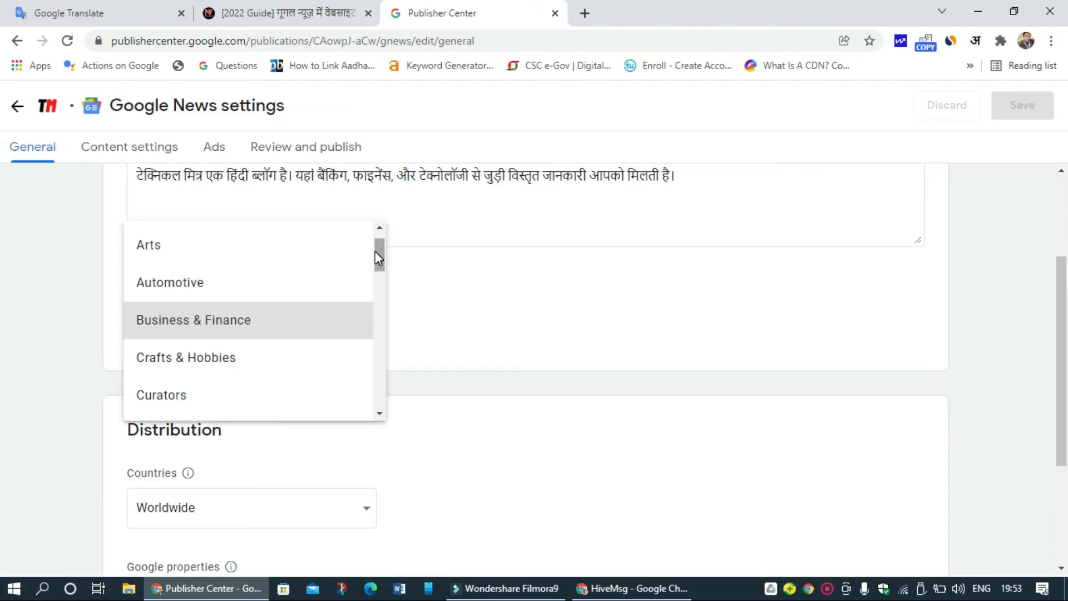
{"action": "mouse_move", "coordinate": [374, 251]}
{"action": "left_mouse_down"}
{"action": "mouse_move", "coordinate": [374, 396]}
{"action": "mouse_move", "coordinate": [381, 257]}
{"action": "left_mouse_up"}
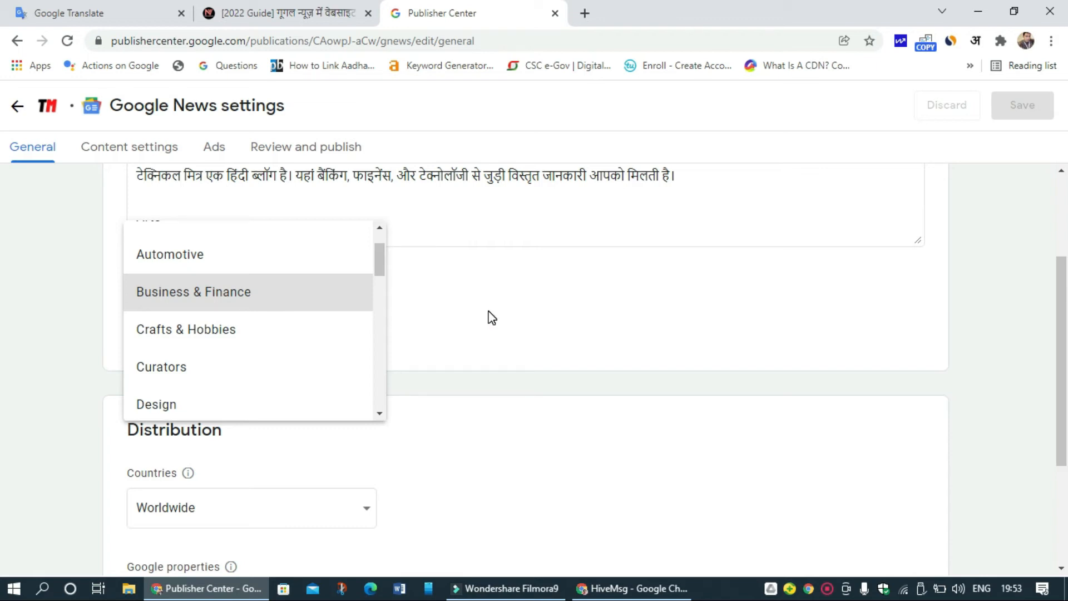
{"action": "left_click", "coordinate": [239, 292]}
{"action": "left_click", "coordinate": [595, 327]}
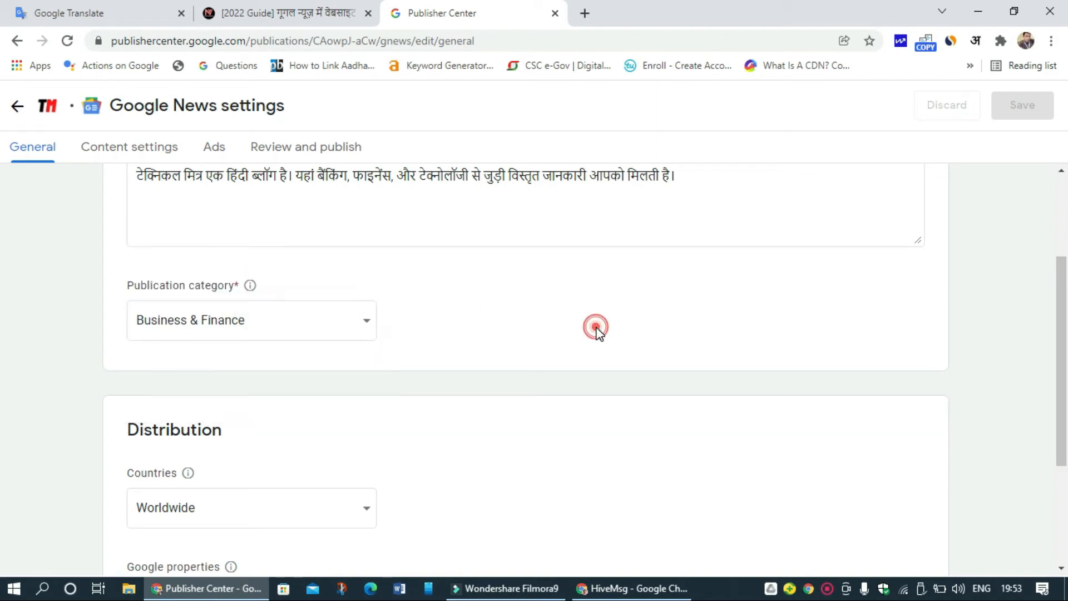
Examine the Countries and Google properties options in the distribution settings.
{"action": "scroll", "coordinate": [3, 331], "scroll_direction": "down", "scroll_amount": 3}
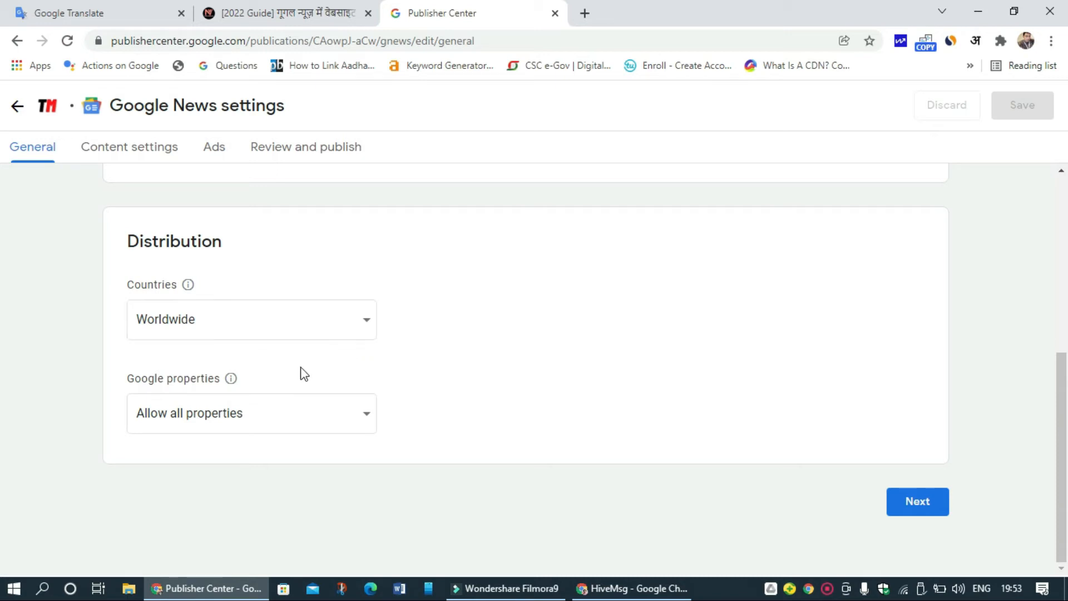
{"action": "left_click", "coordinate": [289, 425]}
{"action": "left_click", "coordinate": [286, 424]}
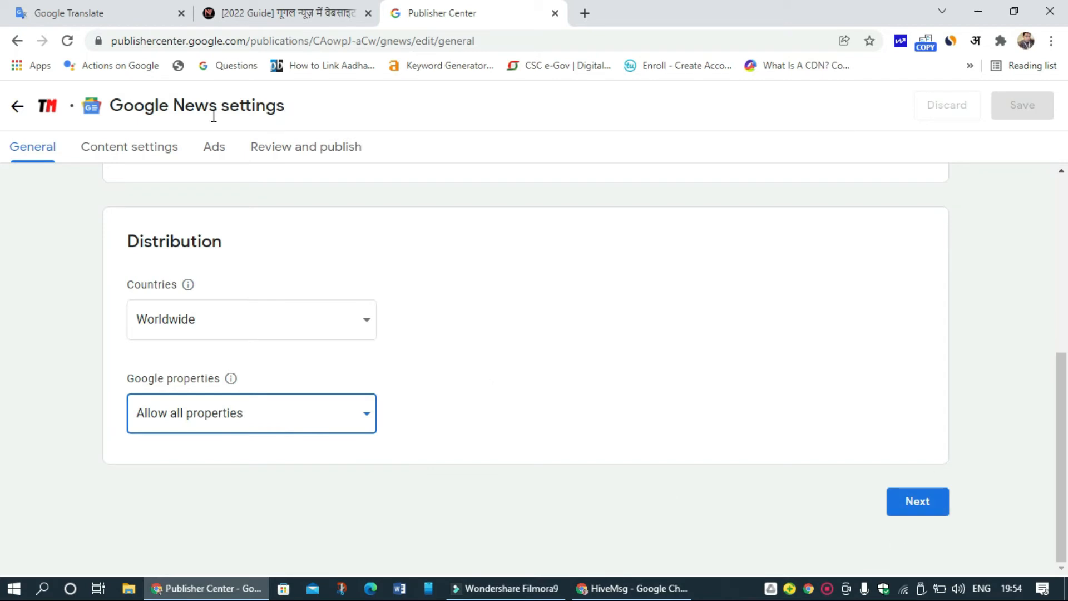
Open the Blog section in the content settings, examine its title, URL and View access options, and close it without changes.
{"action": "left_click", "coordinate": [155, 158]}
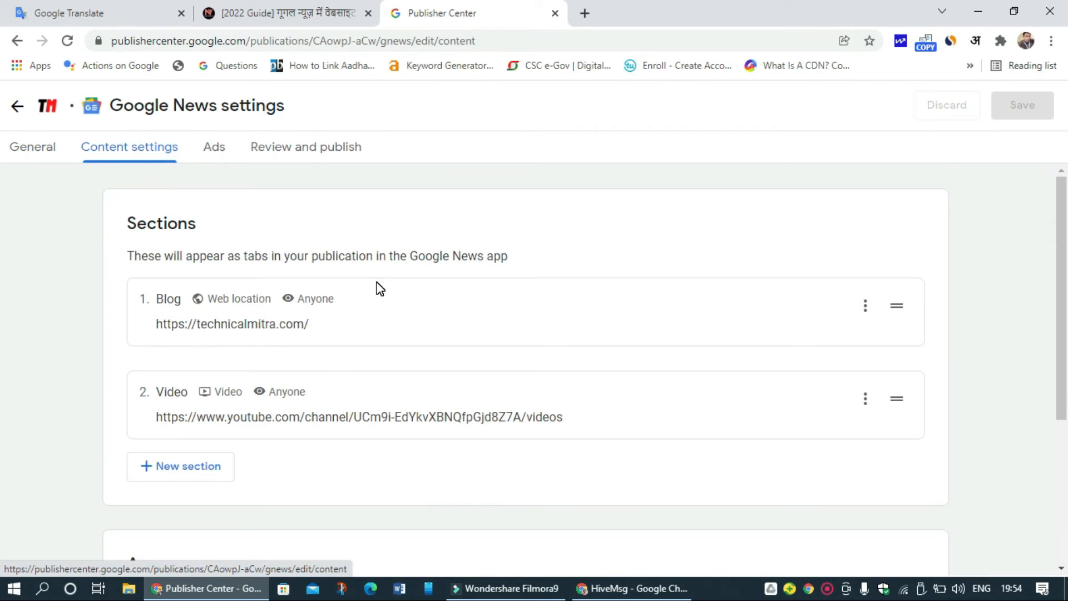
{"action": "scroll", "coordinate": [378, 287], "scroll_direction": "down", "scroll_amount": 1}
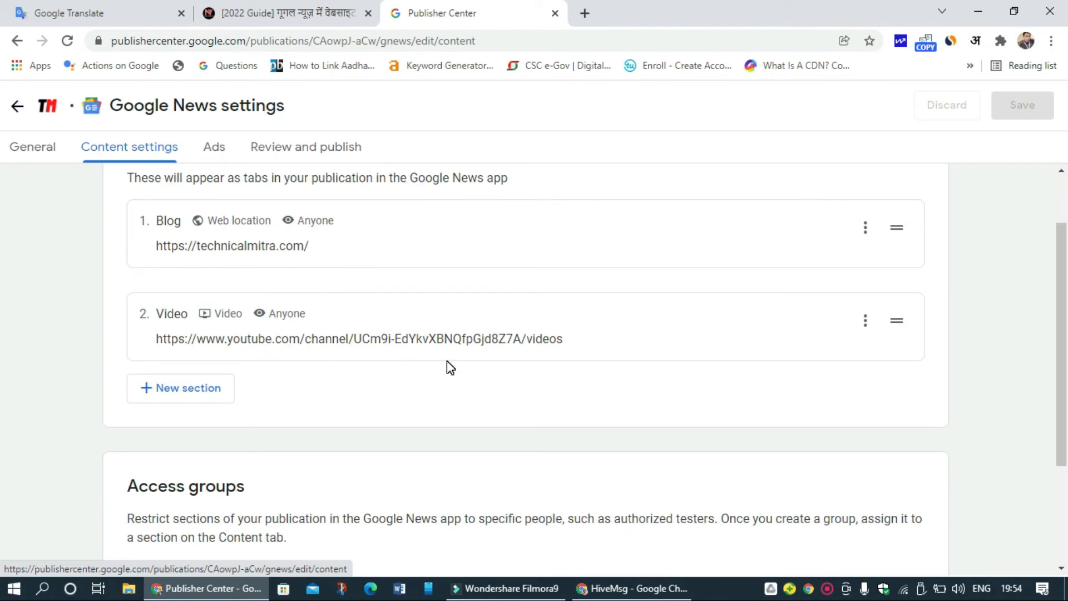
{"action": "left_click", "coordinate": [865, 233]}
{"action": "left_click", "coordinate": [901, 267]}
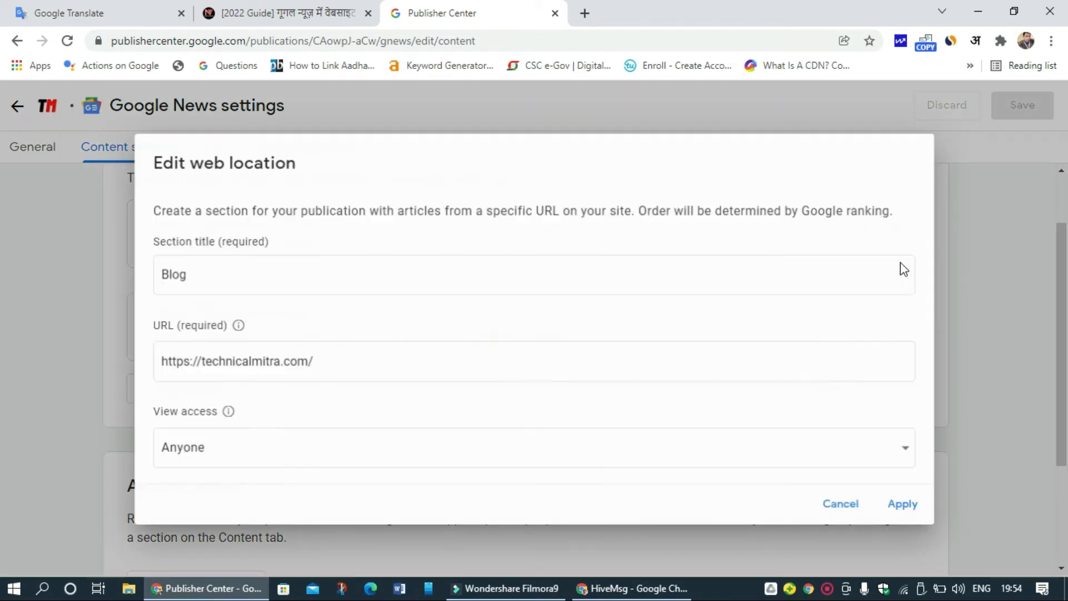
{"action": "left_click", "coordinate": [184, 271]}
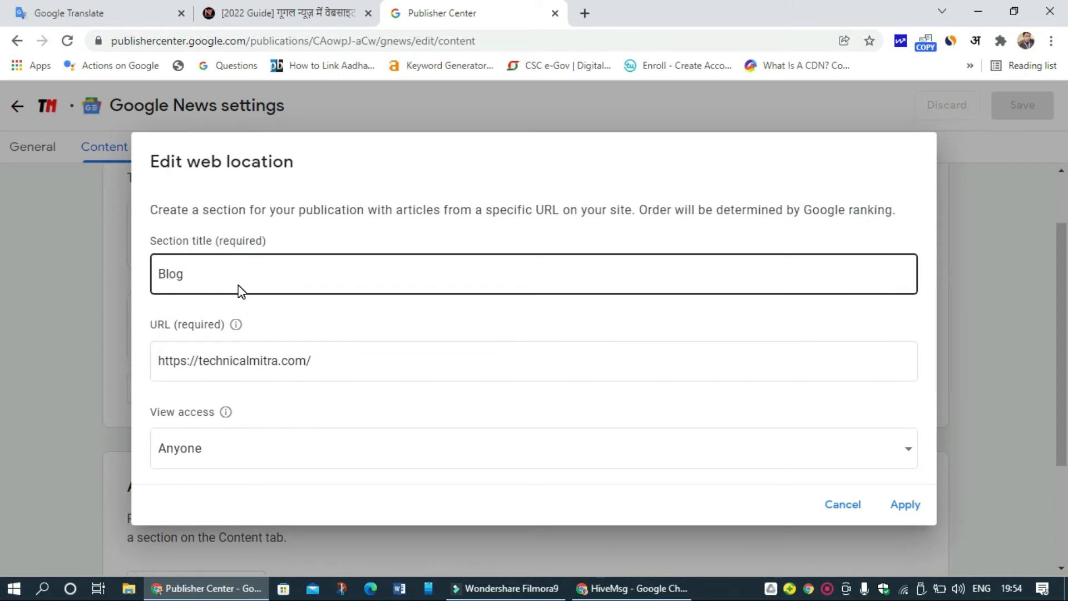
{"action": "left_click", "coordinate": [219, 448]}
{"action": "left_click", "coordinate": [220, 450]}
{"action": "left_click", "coordinate": [220, 449]}
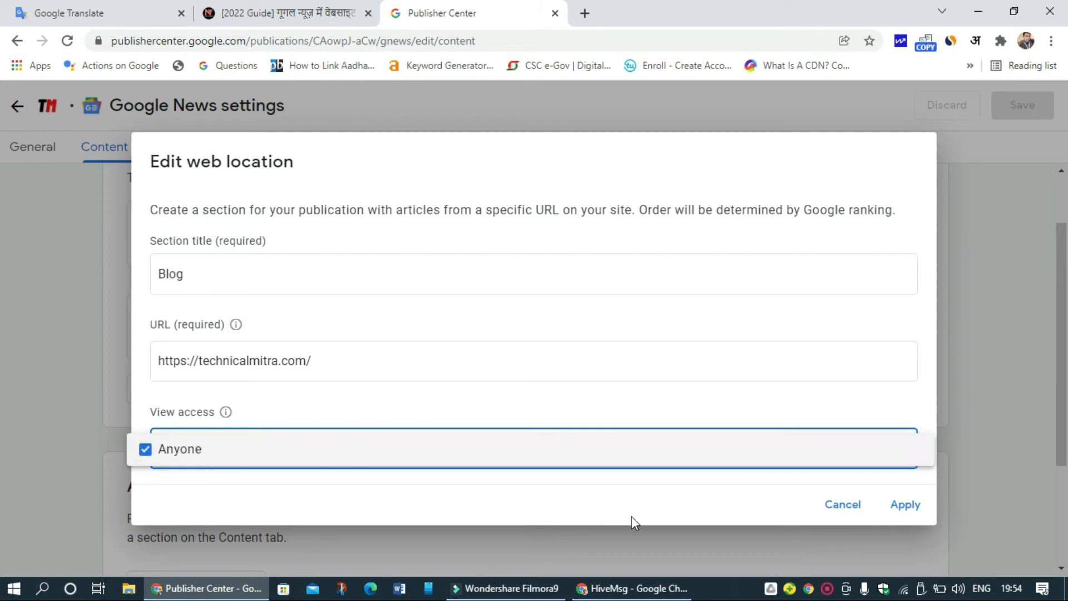
{"action": "left_click", "coordinate": [835, 508]}
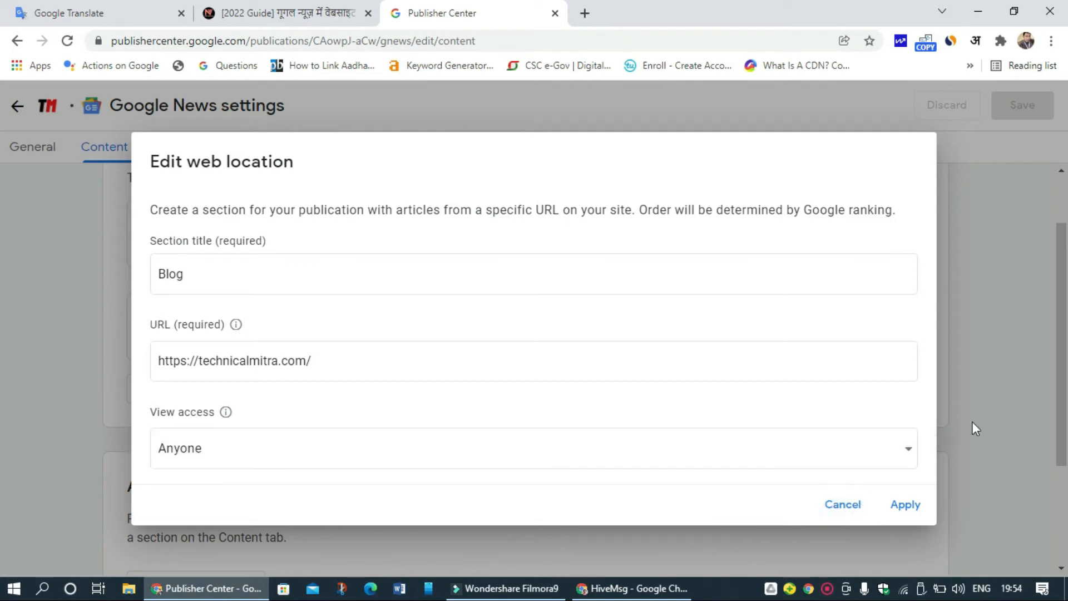
{"action": "left_click", "coordinate": [1018, 381]}
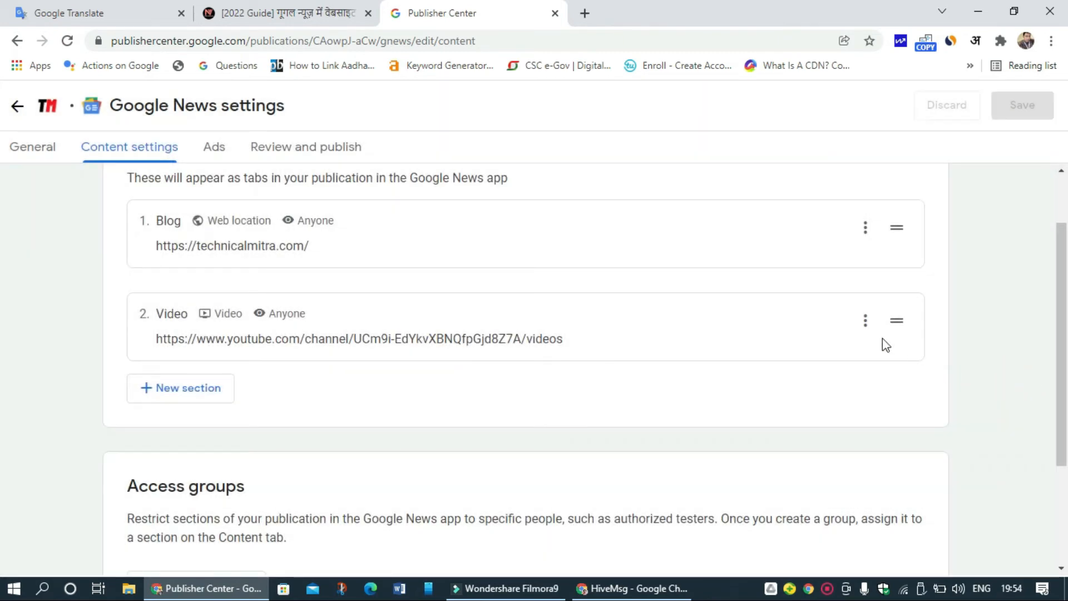
Open the Video section for editing, examine its title and YouTube channel URL, cancel, and view the access groups.
{"action": "left_click", "coordinate": [865, 320]}
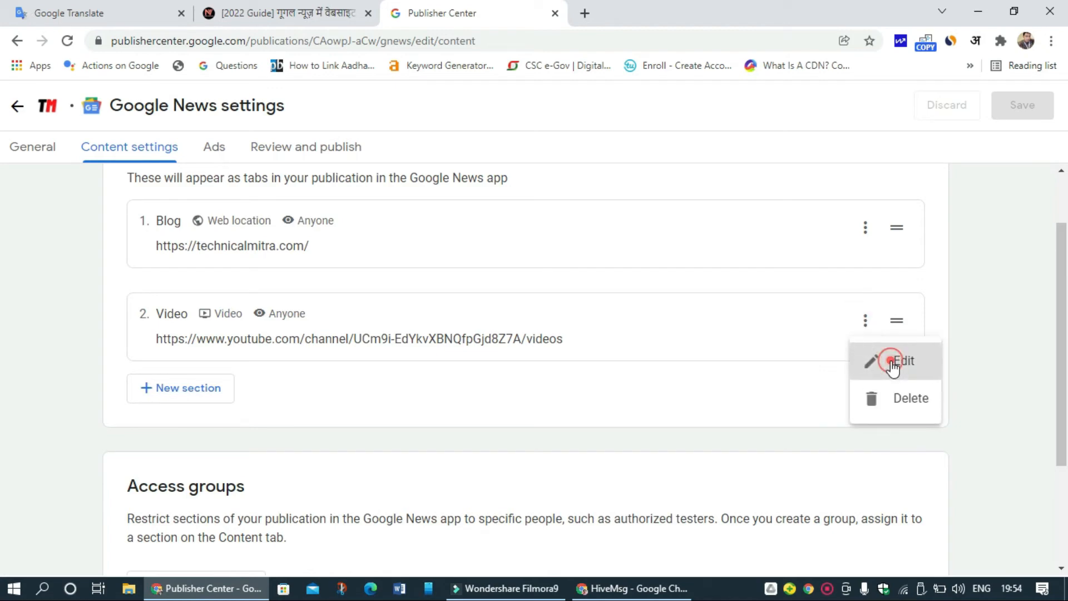
{"action": "left_click", "coordinate": [890, 363]}
{"action": "left_click", "coordinate": [389, 376]}
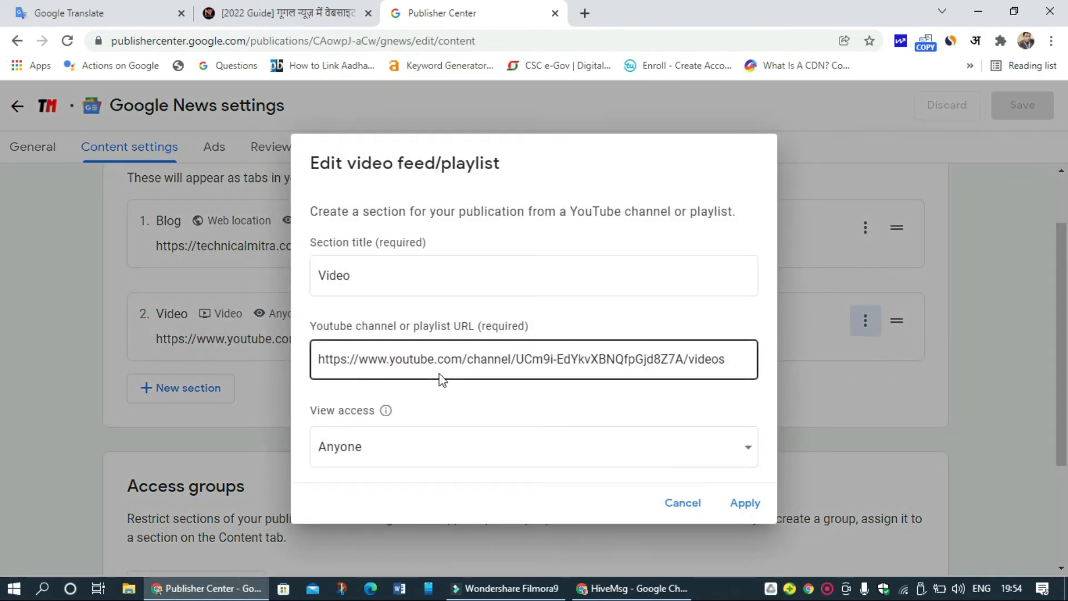
{"action": "left_click", "coordinate": [392, 280]}
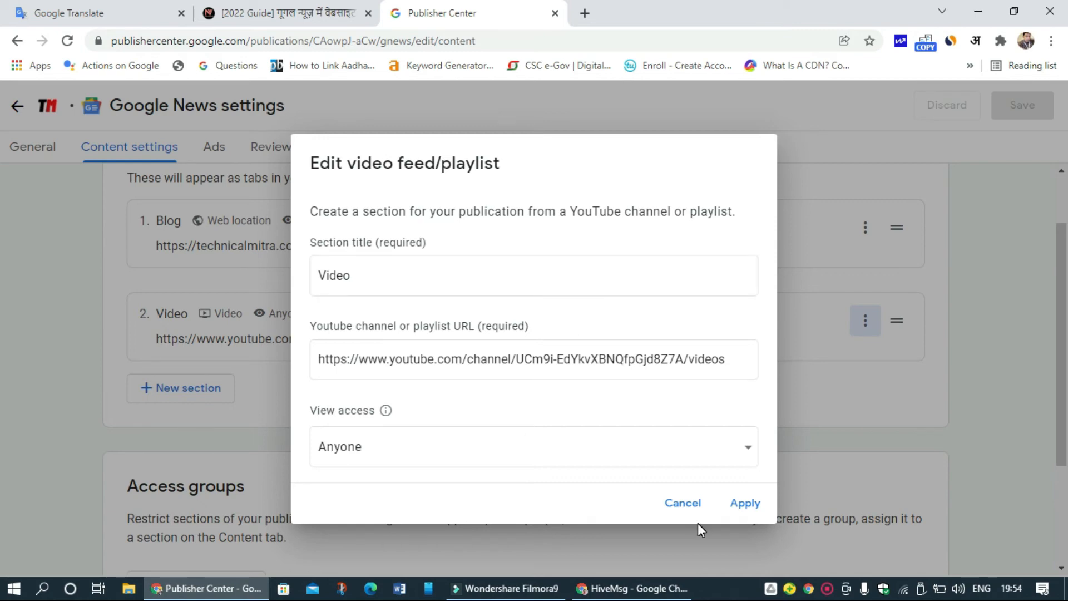
{"action": "left_click", "coordinate": [692, 509]}
{"action": "scroll", "coordinate": [1052, 440], "scroll_direction": "down", "scroll_amount": 3}
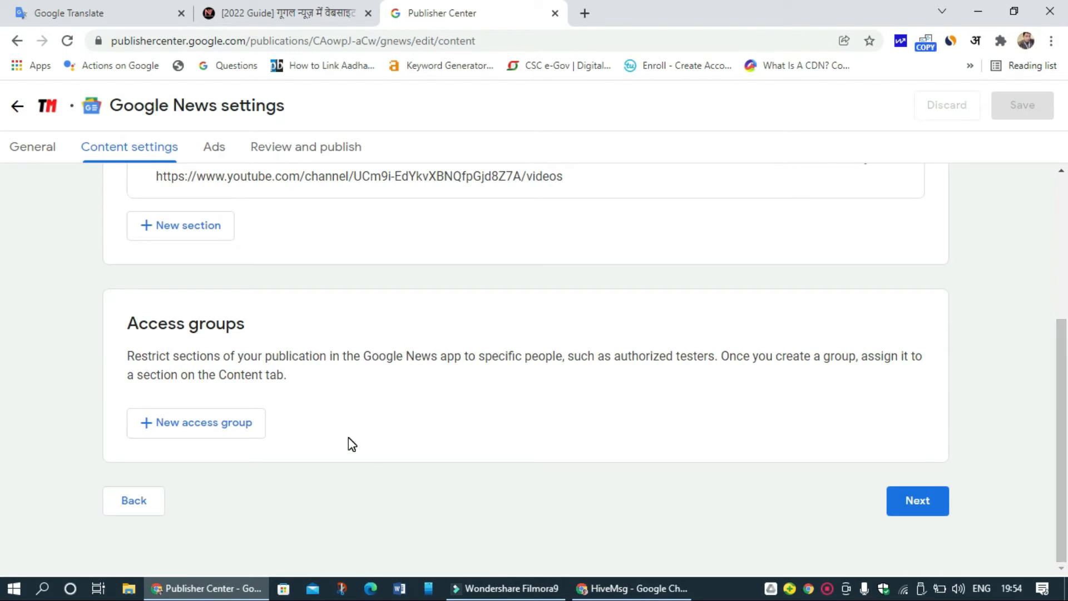
Examine the section types offered for a new section in the content settings, and close the list without adding one.
{"action": "scroll", "coordinate": [348, 444], "scroll_direction": "up", "scroll_amount": 4}
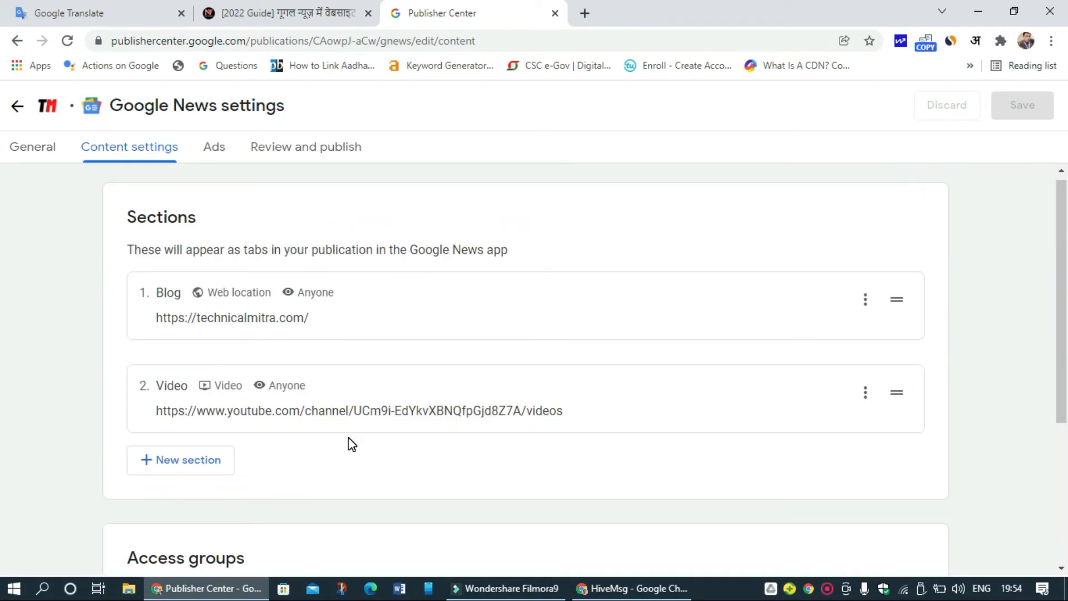
{"action": "left_click", "coordinate": [170, 468]}
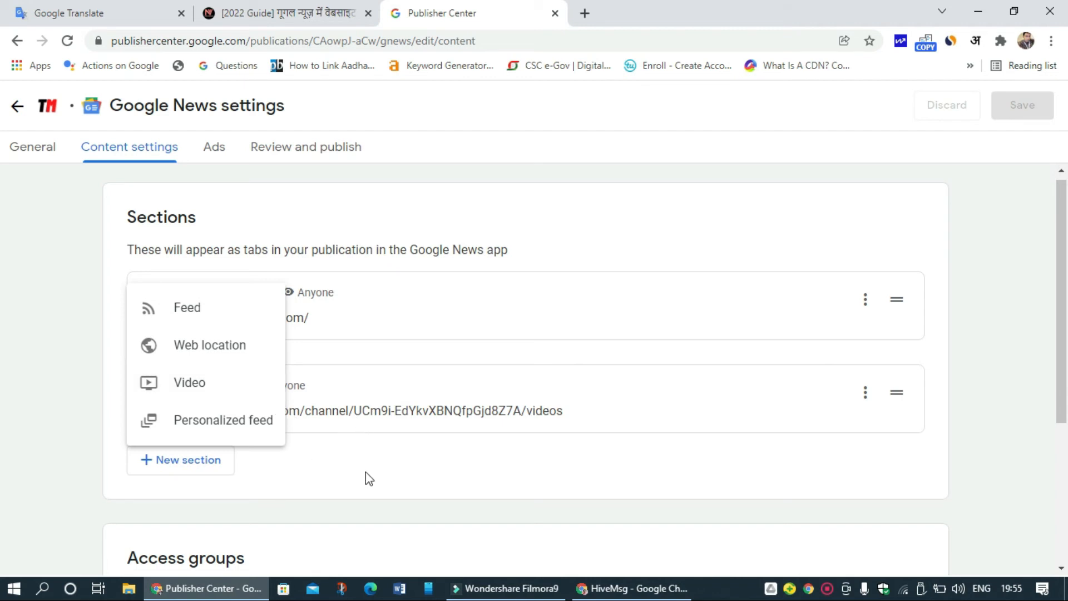
{"action": "left_click", "coordinate": [428, 493]}
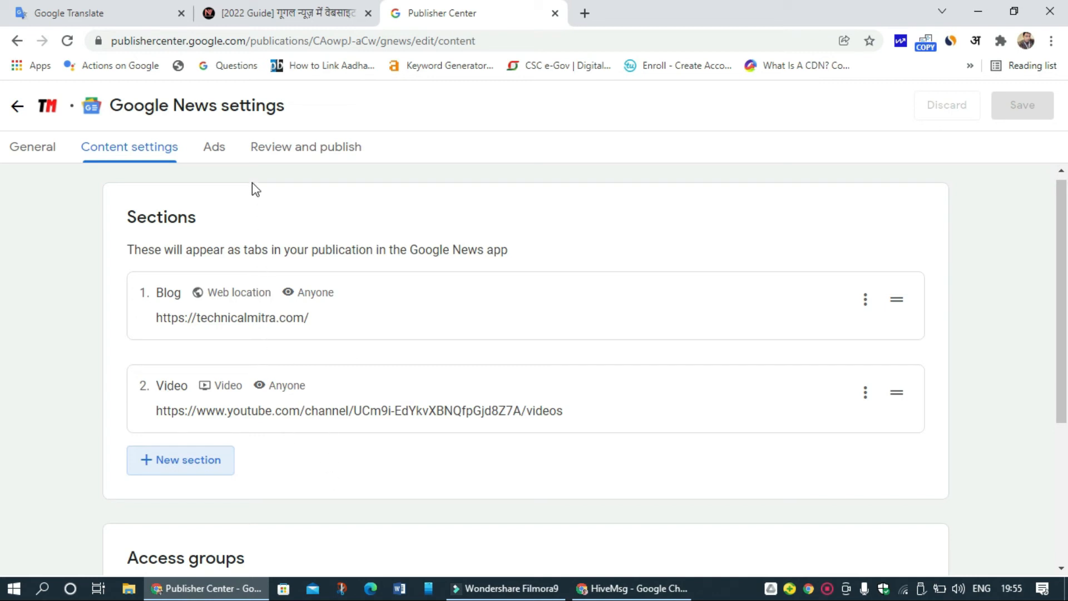
Open the Ads settings and examine the payment account, the percentage of ads managed by Google and the remaining inventory option.
{"action": "left_click", "coordinate": [216, 148]}
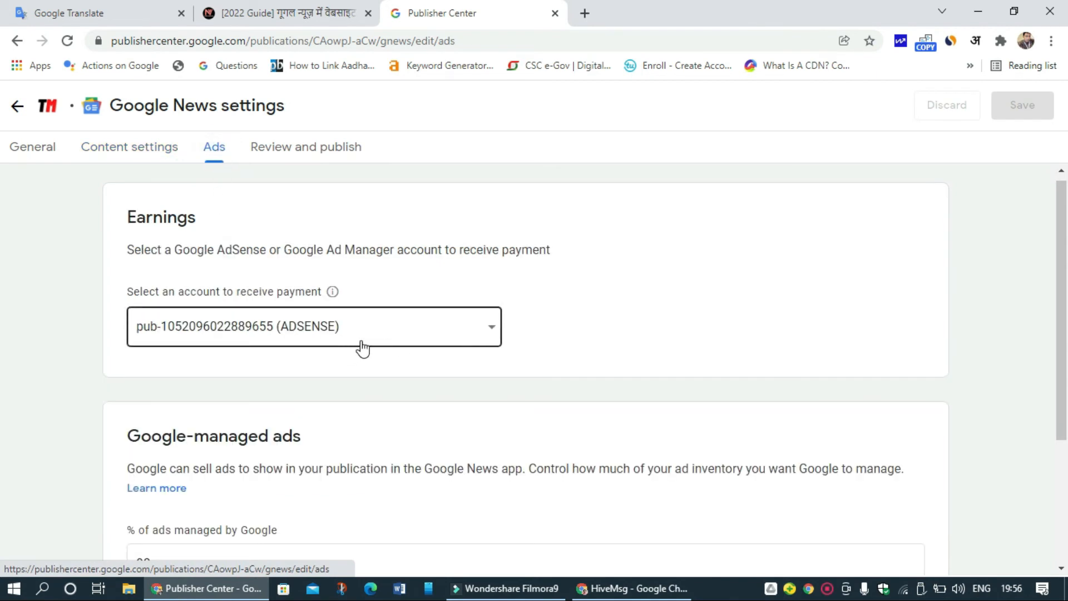
{"action": "scroll", "coordinate": [362, 348], "scroll_direction": "down", "scroll_amount": 1}
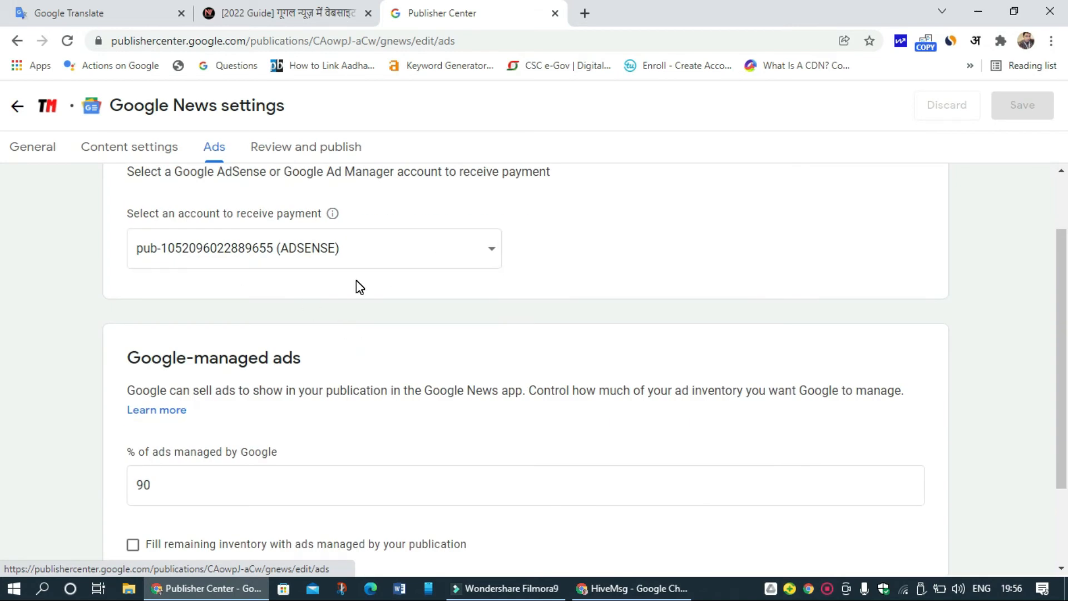
{"action": "scroll", "coordinate": [358, 286], "scroll_direction": "up", "scroll_amount": 1}
{"action": "scroll", "coordinate": [358, 286], "scroll_direction": "down", "scroll_amount": 2}
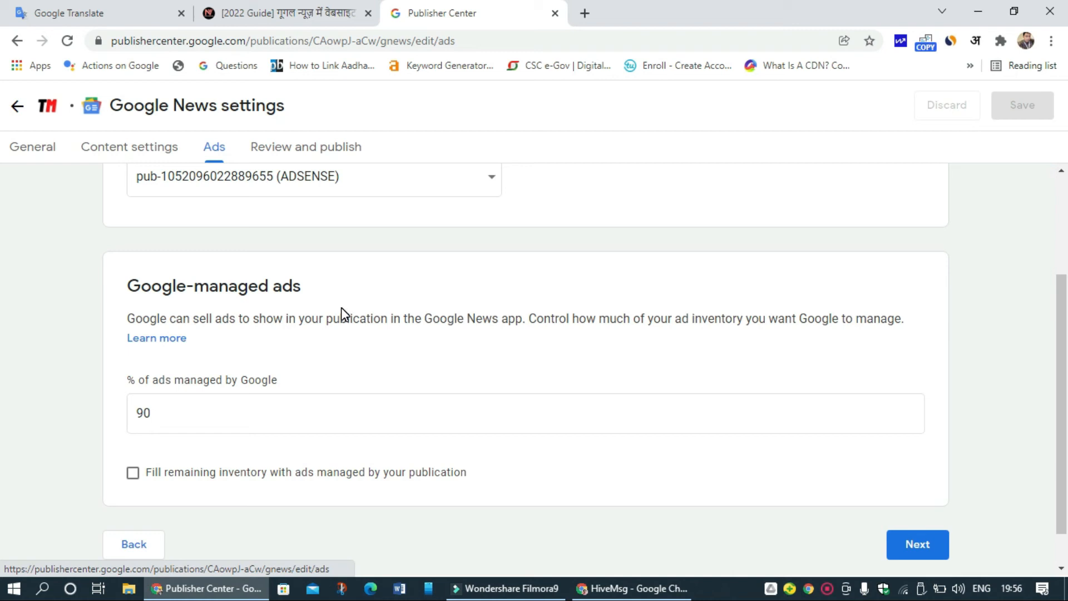
{"action": "left_click", "coordinate": [236, 406]}
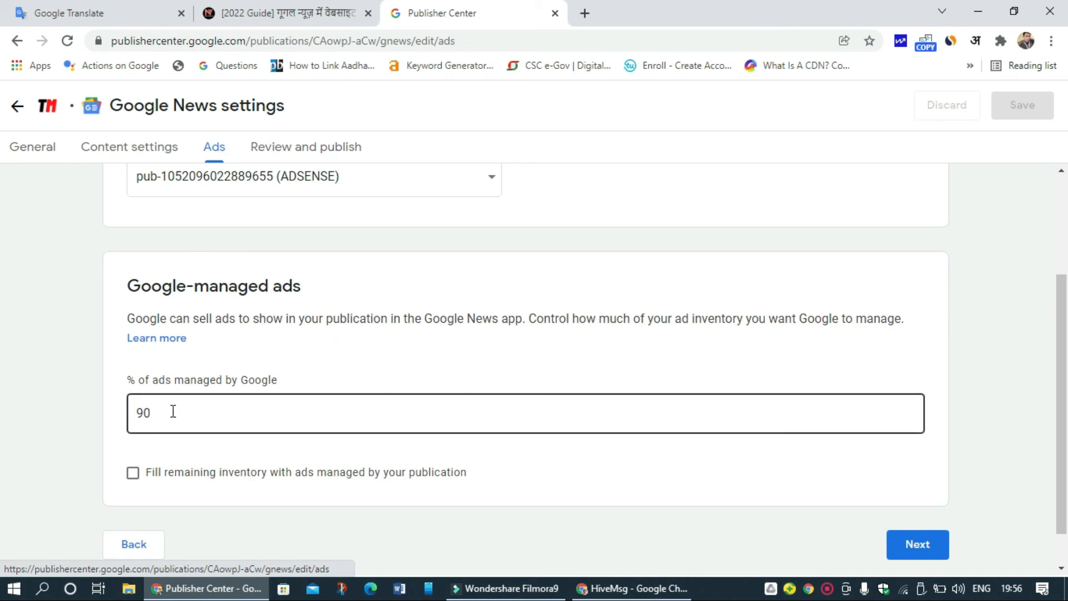
{"action": "left_click", "coordinate": [138, 388]}
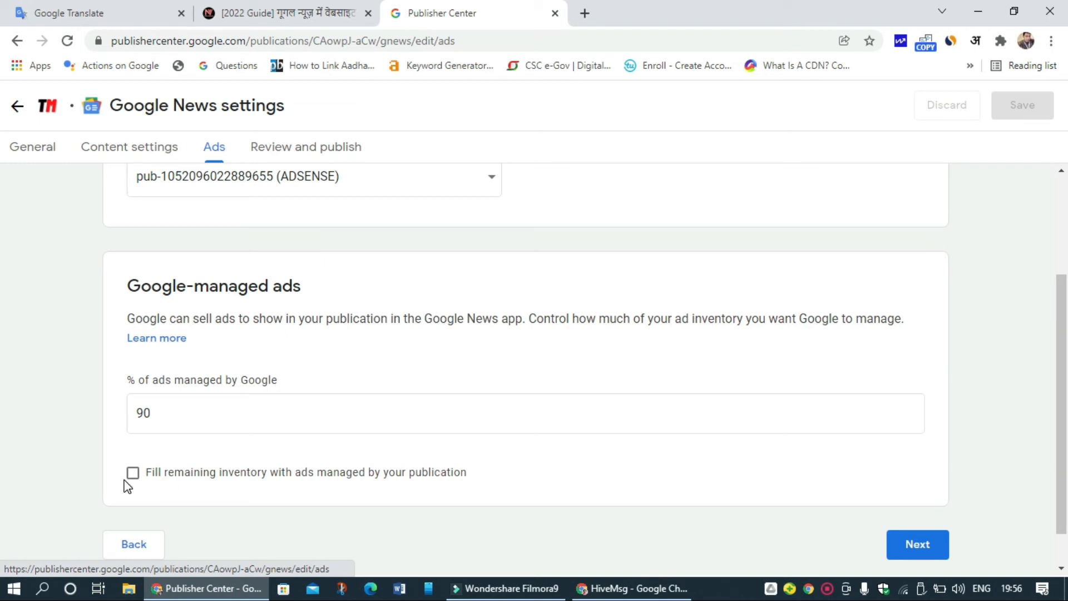
{"action": "scroll", "coordinate": [326, 470], "scroll_direction": "up", "scroll_amount": 1}
{"action": "scroll", "coordinate": [326, 470], "scroll_direction": "up", "scroll_amount": 1}
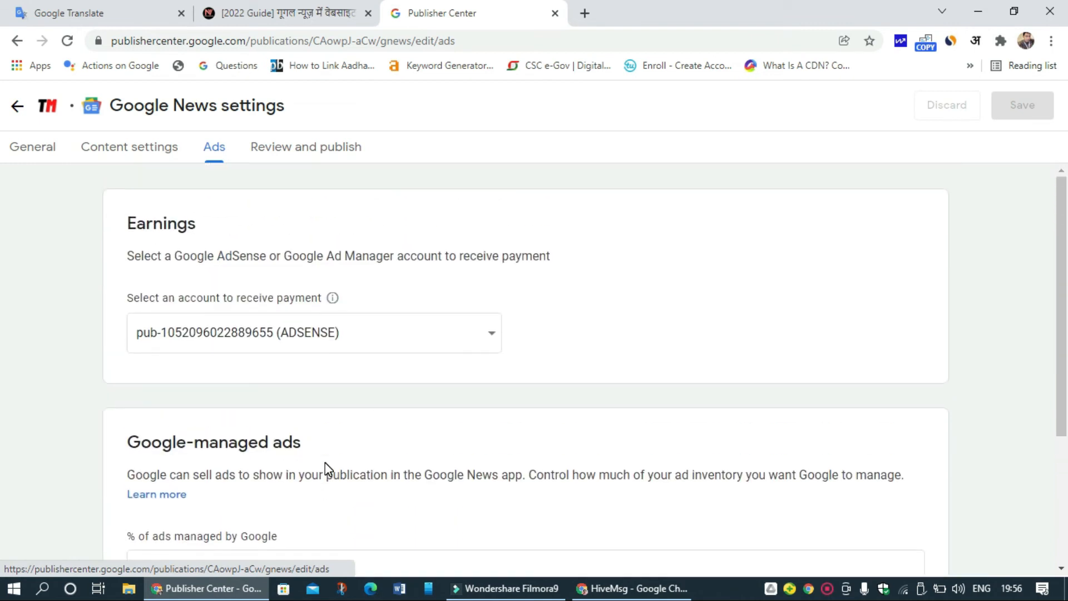
Open the review and publish settings and look through the publication preview, including its Video section.
{"action": "left_click", "coordinate": [287, 155]}
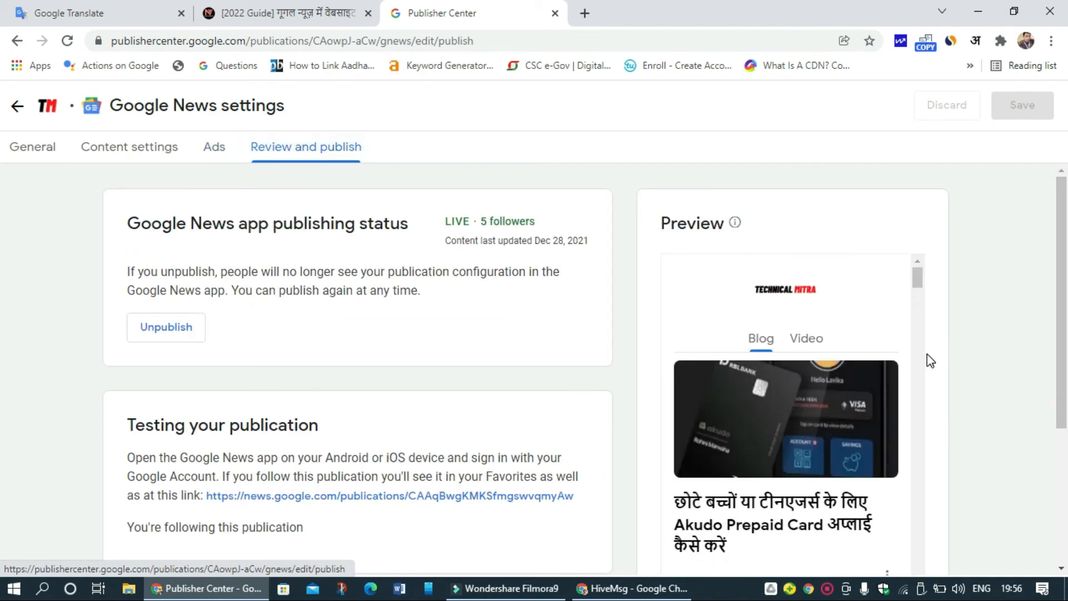
{"action": "scroll", "coordinate": [927, 356], "scroll_direction": "down", "scroll_amount": 3}
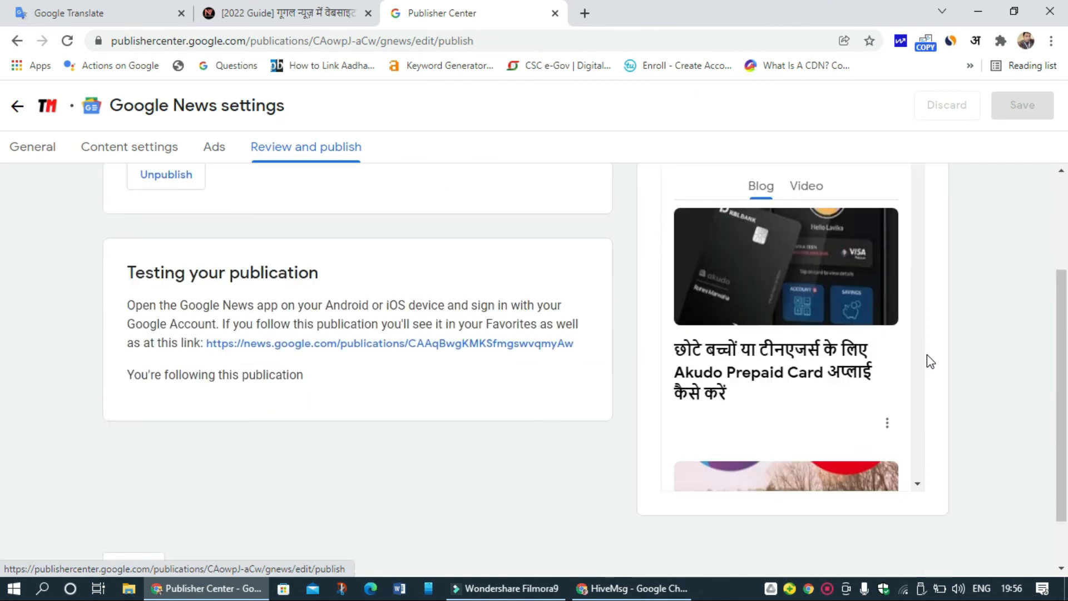
{"action": "scroll", "coordinate": [927, 360], "scroll_direction": "up", "scroll_amount": 2}
{"action": "left_click", "coordinate": [812, 262]}
{"action": "scroll", "coordinate": [822, 392], "scroll_direction": "down", "scroll_amount": 10}
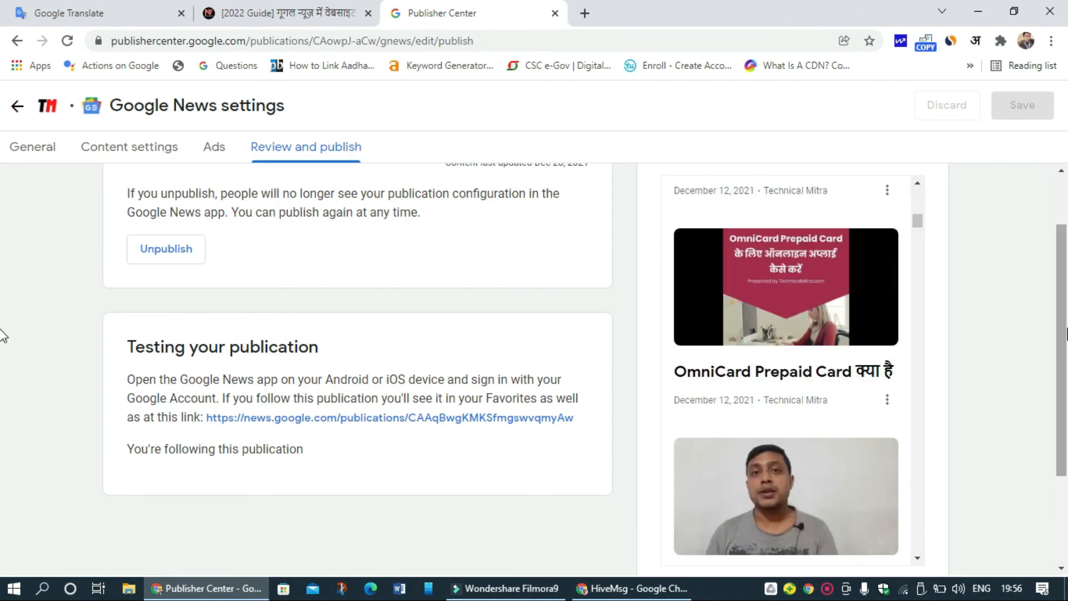
{"action": "scroll", "coordinate": [3, 336], "scroll_direction": "up", "scroll_amount": 2}
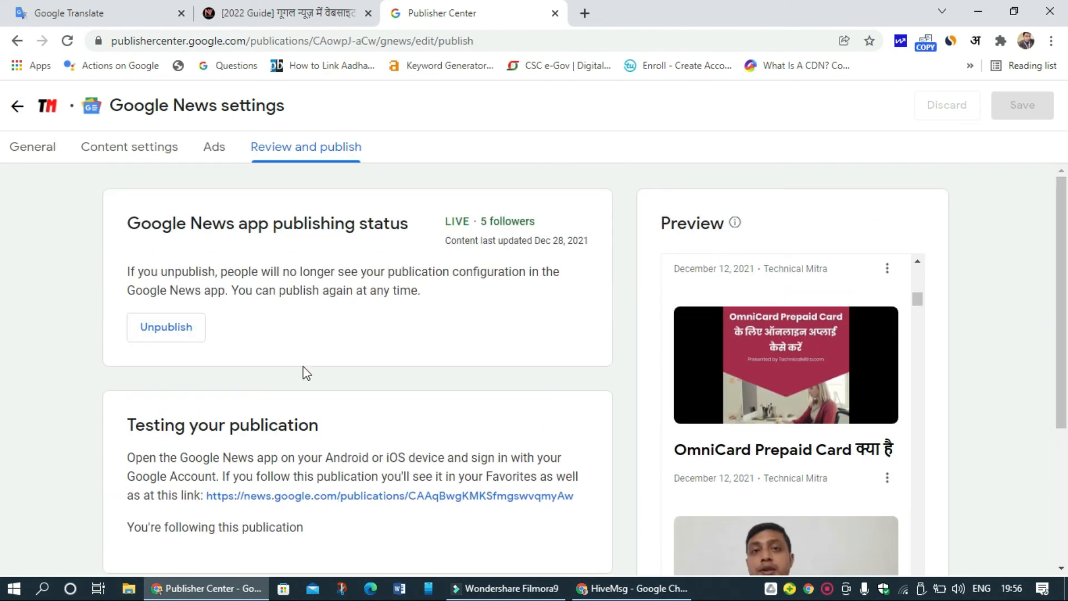
{"action": "left_click_drag", "start_coordinate": [1058, 295], "coordinate": [1059, 356]}
{"action": "left_click_drag", "start_coordinate": [919, 217], "coordinate": [921, 199]}
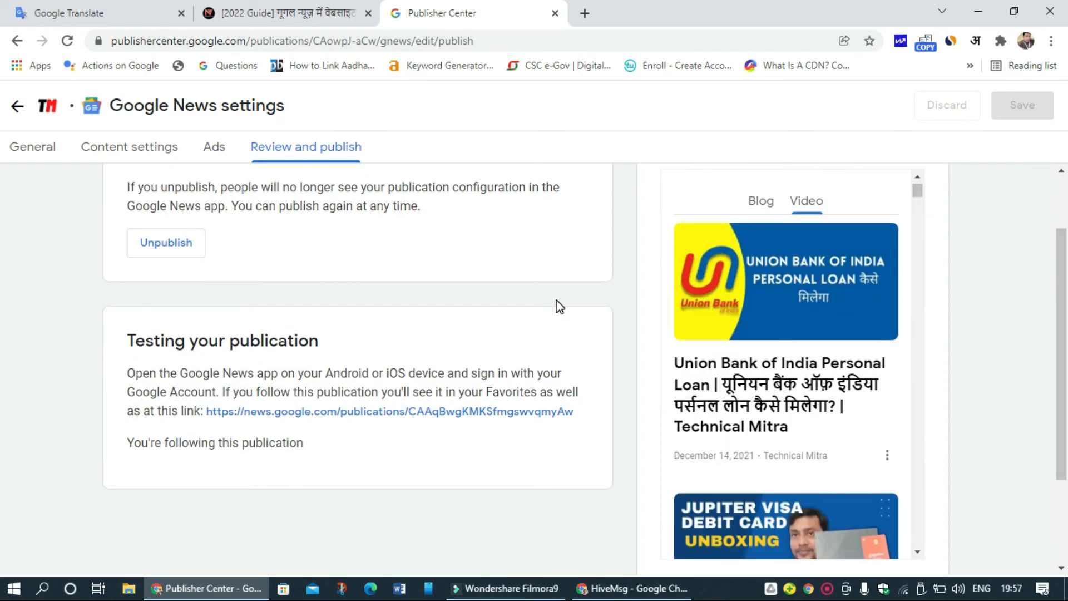
Examine the Google News app publishing status and browse further down the Video preview.
{"action": "scroll", "coordinate": [559, 308], "scroll_direction": "up", "scroll_amount": 2}
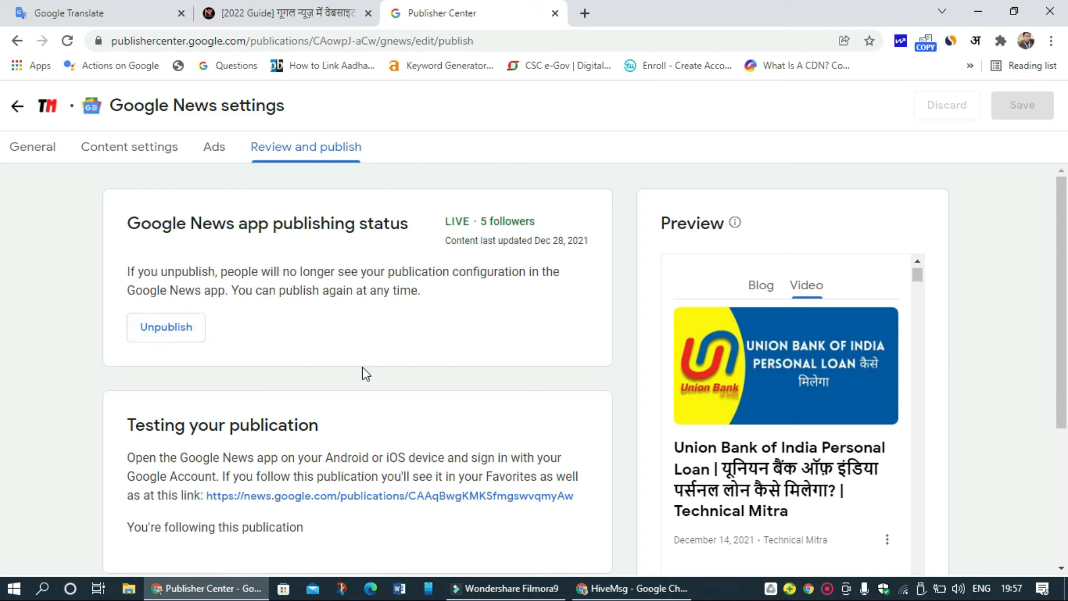
{"action": "scroll", "coordinate": [389, 369], "scroll_direction": "down", "scroll_amount": 1}
{"action": "scroll", "coordinate": [389, 370], "scroll_direction": "up", "scroll_amount": 1}
{"action": "left_click_drag", "start_coordinate": [917, 279], "coordinate": [920, 315]}
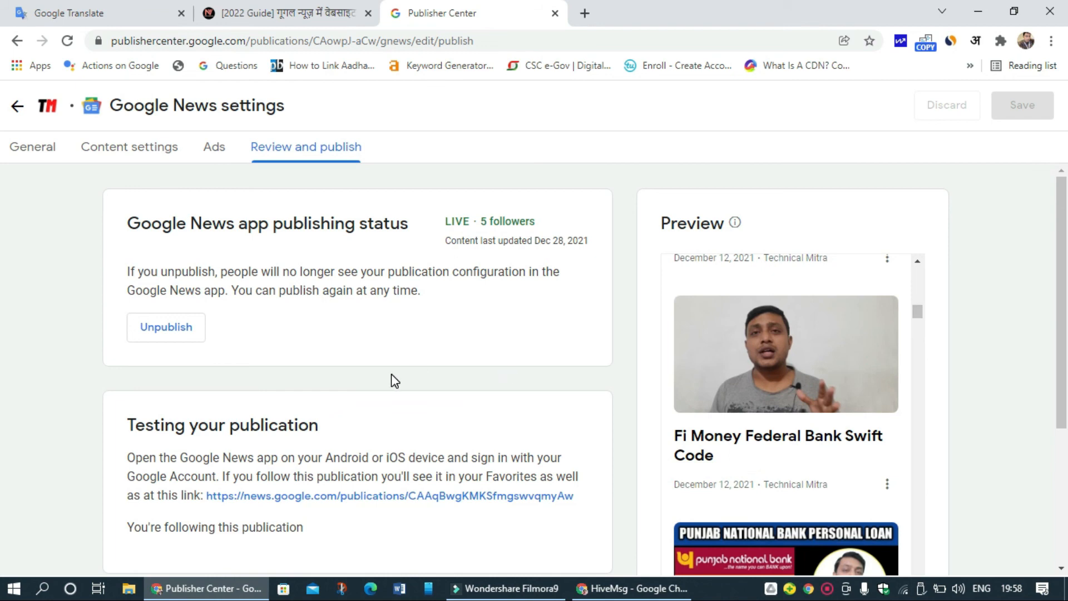
Open the publication's Google News link from the testing information in a new tab and switch to it.
{"action": "scroll", "coordinate": [390, 381], "scroll_direction": "down", "scroll_amount": 3}
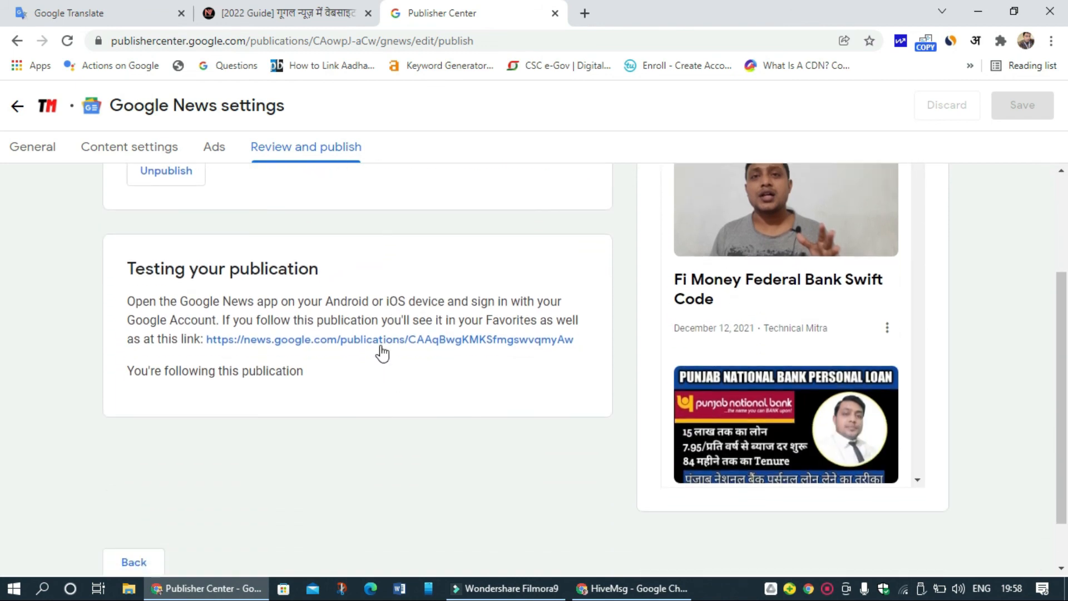
{"action": "right_click", "coordinate": [381, 351]}
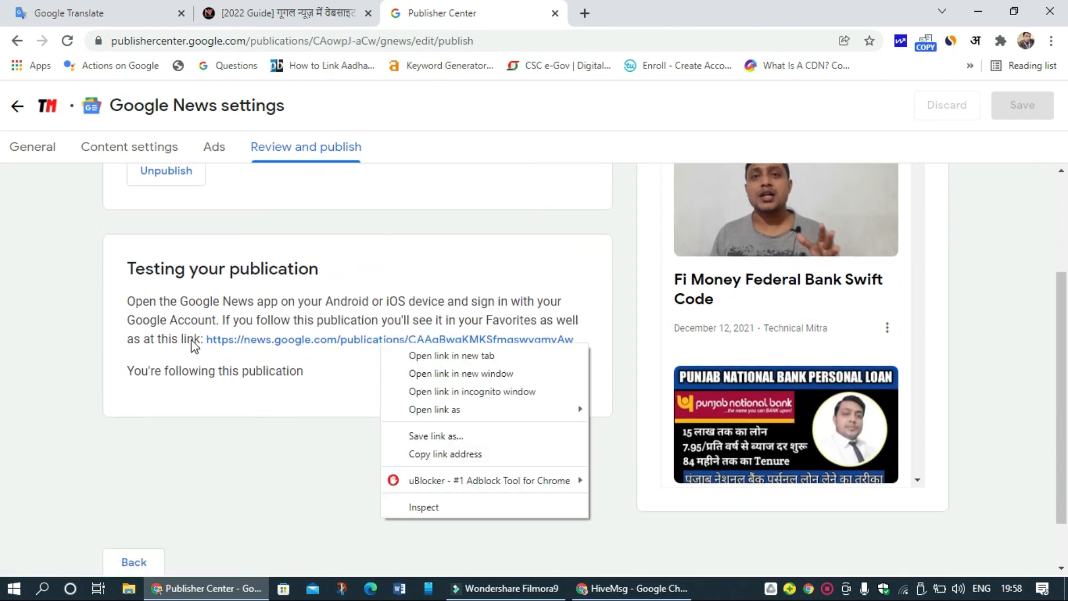
{"action": "left_click", "coordinate": [431, 355]}
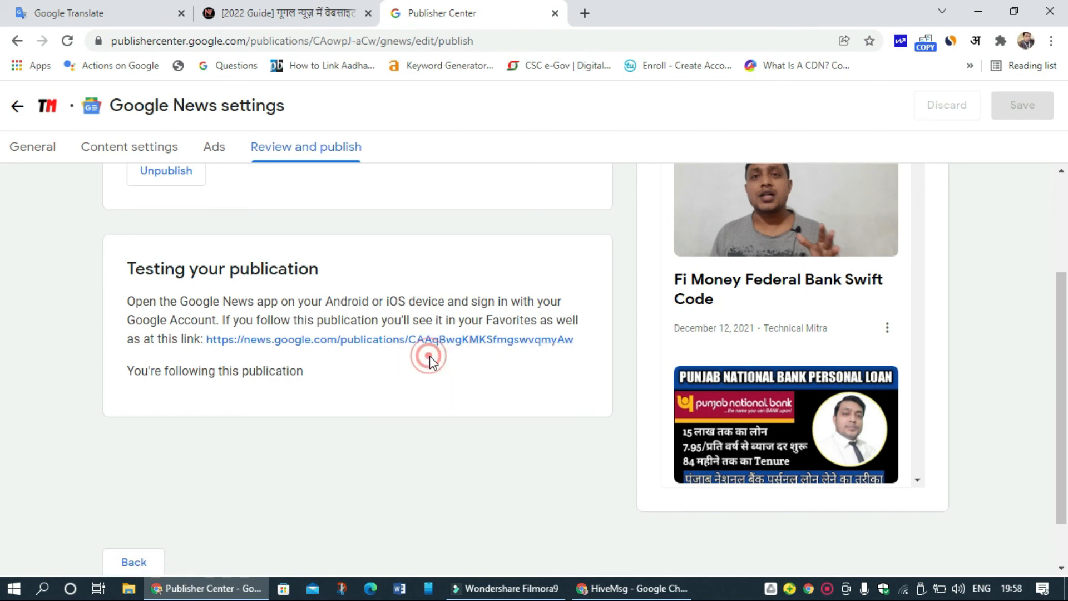
{"action": "left_click", "coordinate": [655, 9]}
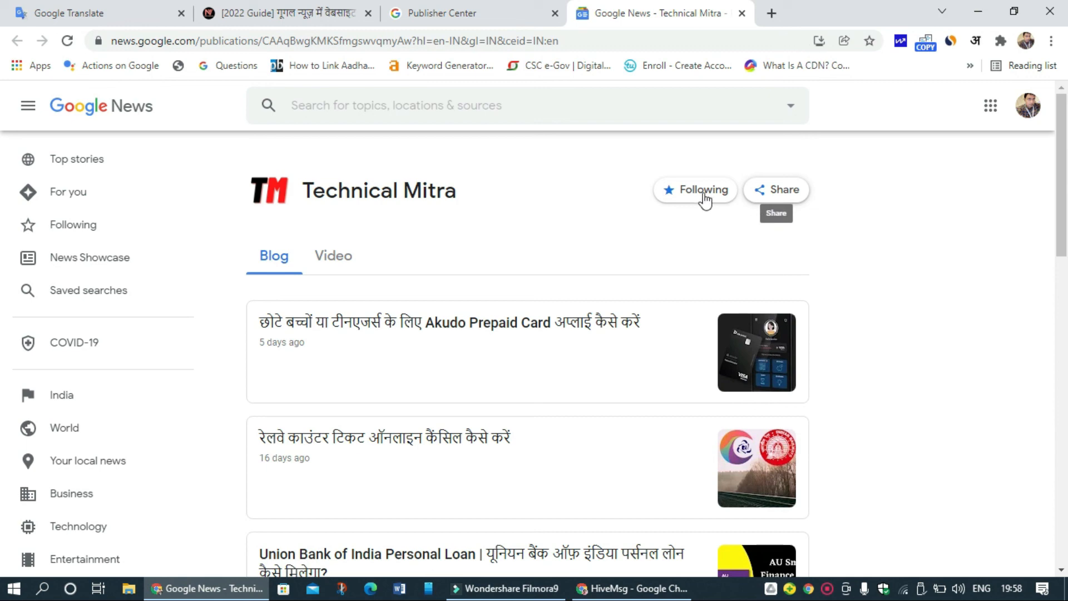
View the publication's Video and Blog sections in Google News, and return to the publishing status in Publisher Center.
{"action": "left_click", "coordinate": [330, 261]}
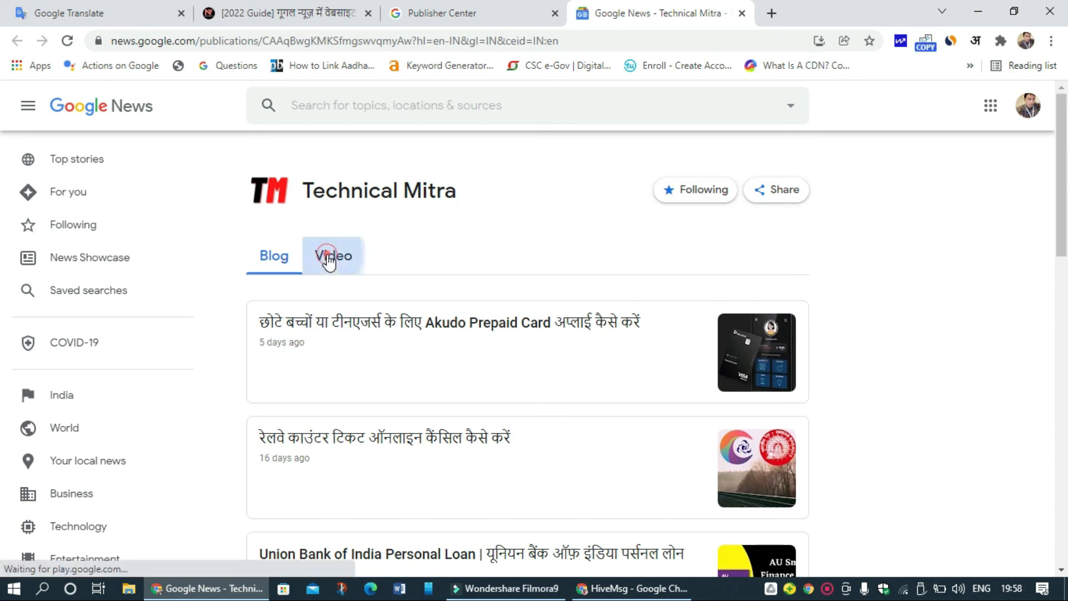
{"action": "left_click", "coordinate": [281, 266]}
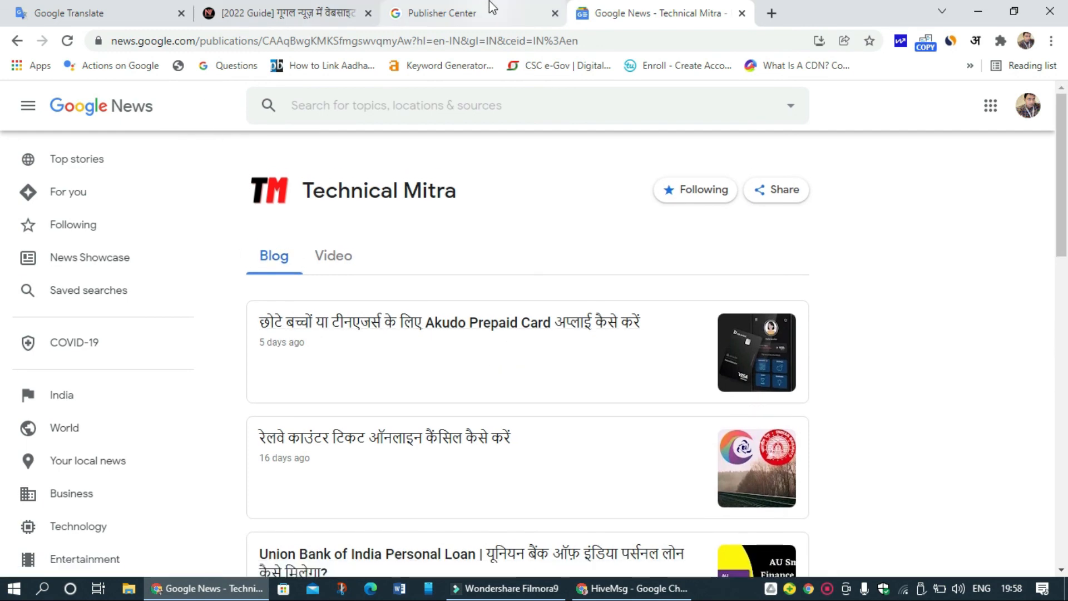
{"action": "left_click", "coordinate": [489, 20]}
{"action": "scroll", "coordinate": [387, 247], "scroll_direction": "up", "scroll_amount": 3}
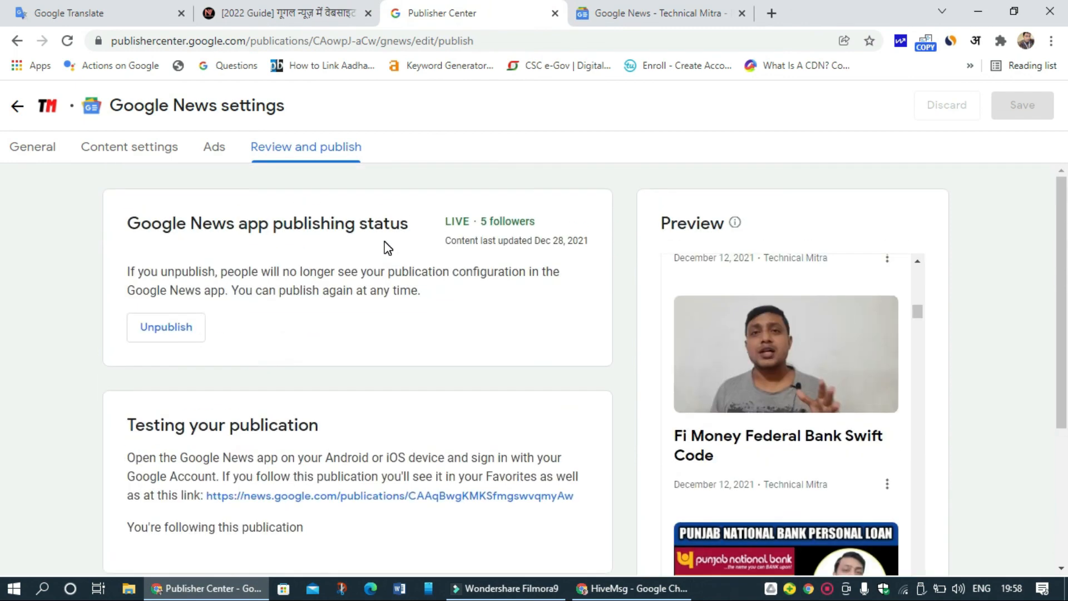